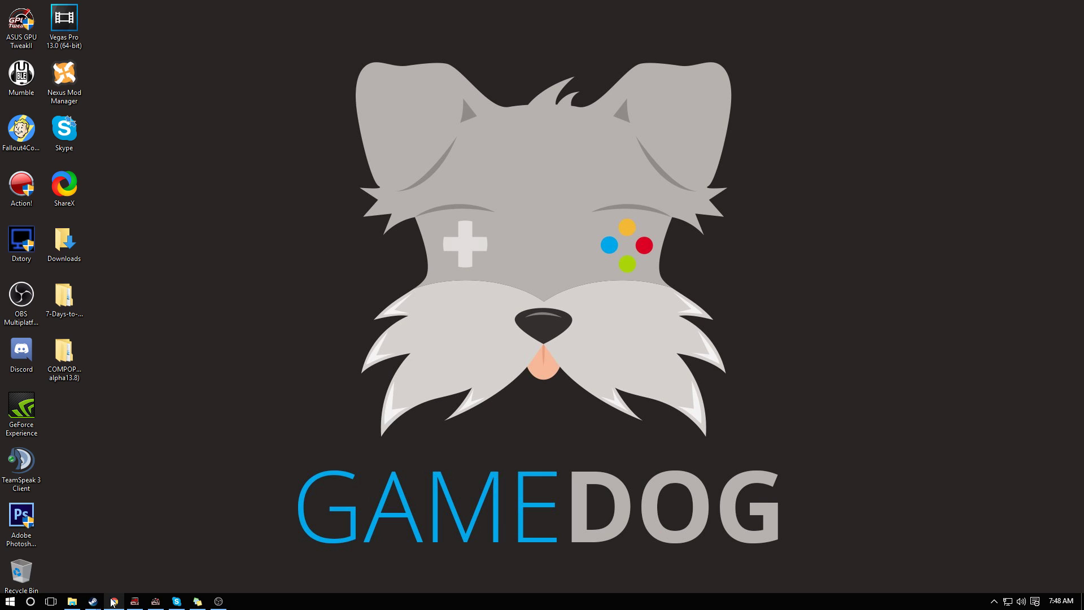
Switch to Chrome and review the 7 Days to Die forum, its Game Mods section and the Unofficial XML Fixes install instructions
{"action": "left_click", "coordinate": [113, 603]}
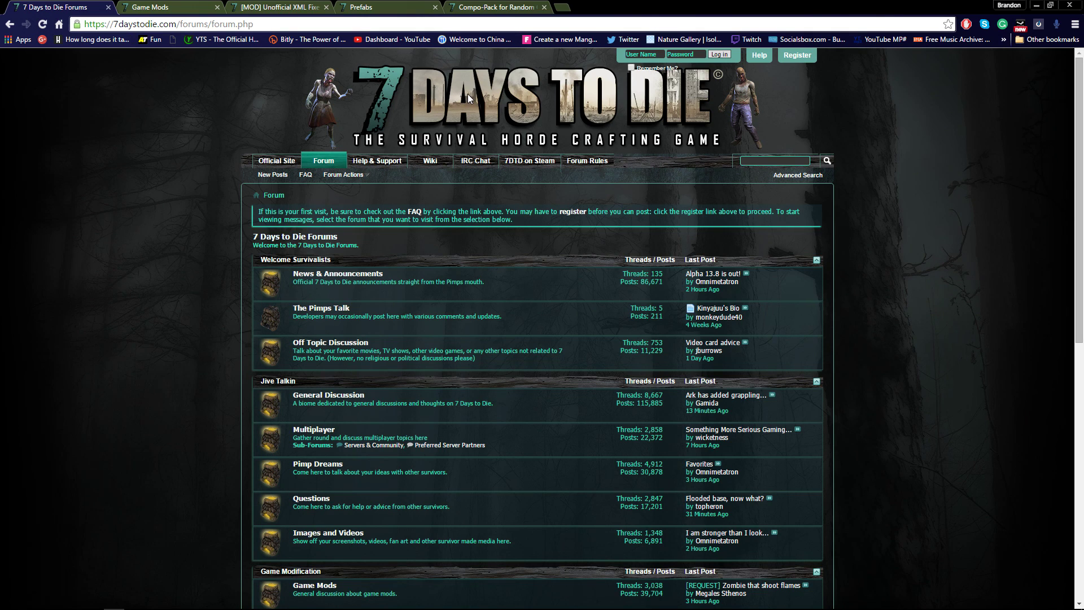
{"action": "scroll", "coordinate": [410, 306], "scroll_direction": "down", "scroll_amount": 4}
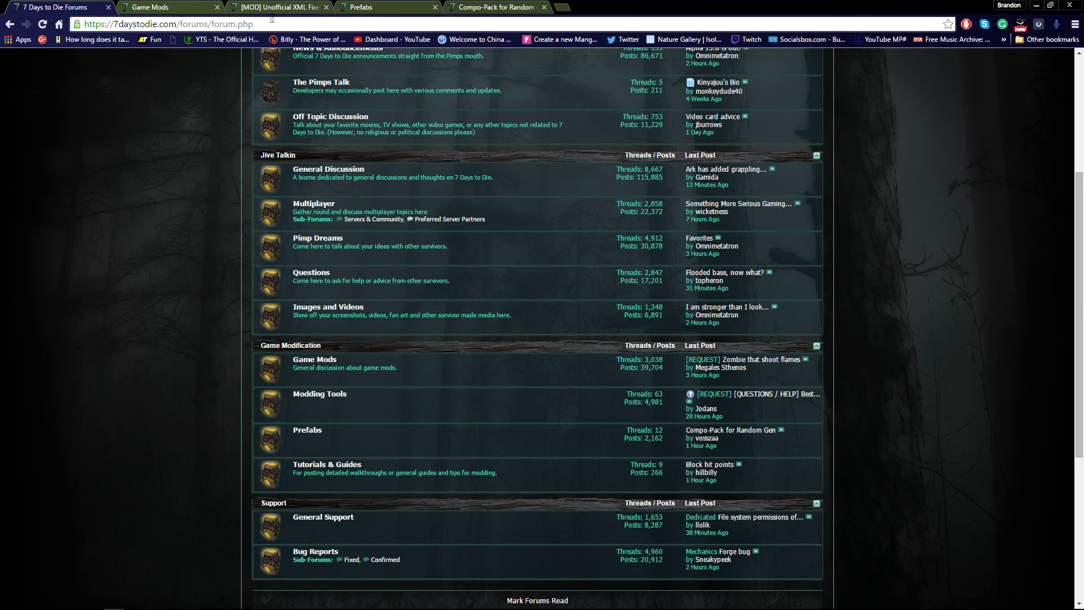
{"action": "left_click", "coordinate": [175, 7]}
{"action": "scroll", "coordinate": [400, 269], "scroll_direction": "down", "scroll_amount": 1}
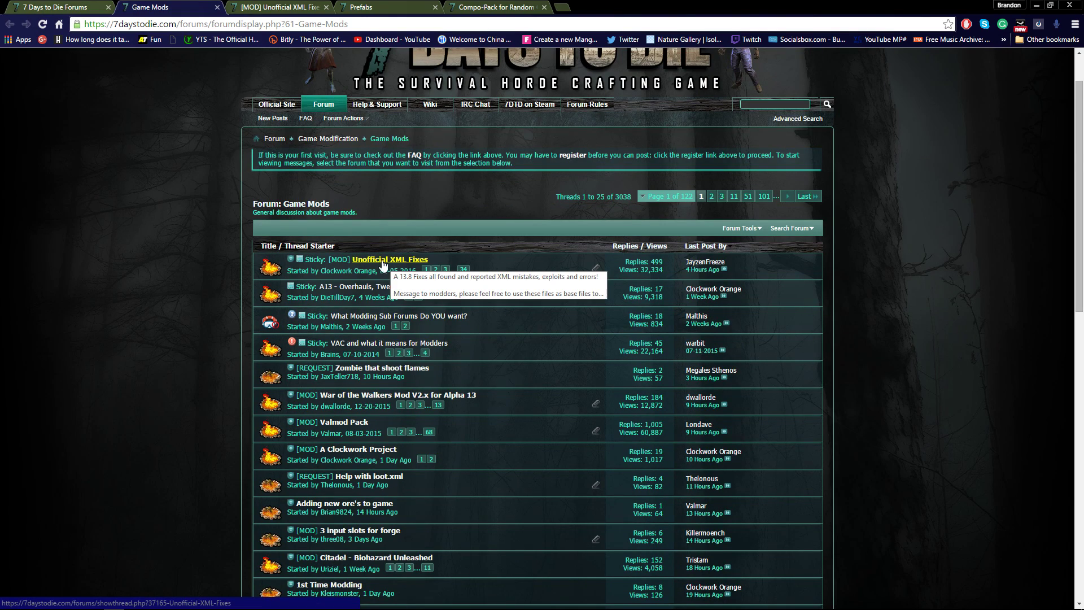
{"action": "left_click", "coordinate": [293, 8]}
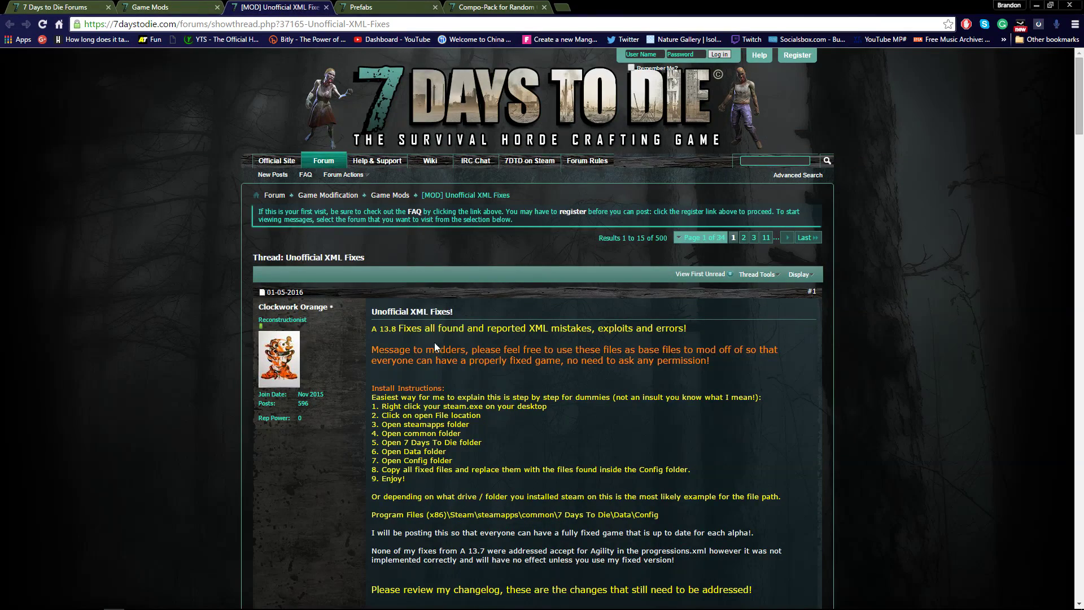
{"action": "scroll", "coordinate": [446, 361], "scroll_direction": "down", "scroll_amount": 2}
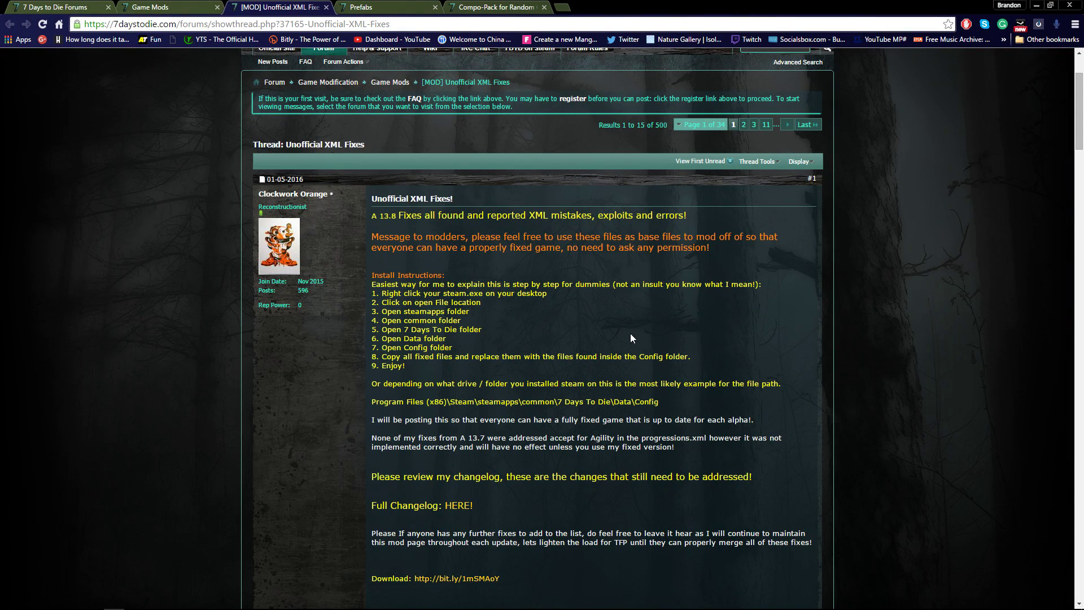
{"action": "scroll", "coordinate": [556, 459], "scroll_direction": "down", "scroll_amount": 1}
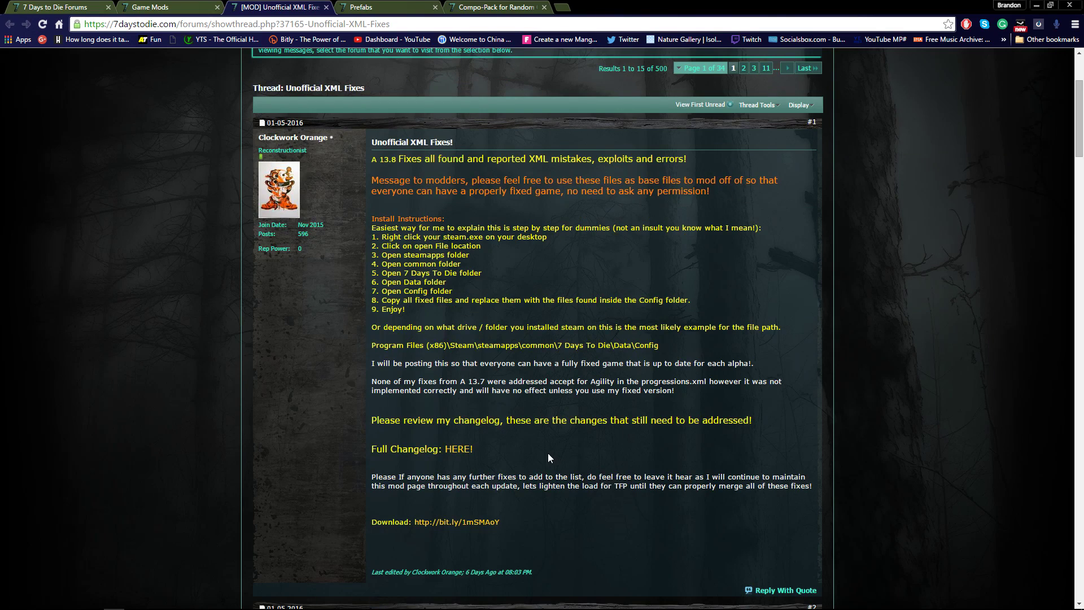
Open the full changelog of the Unofficial XML Fixes, read through it, and return to the mod's thread
{"action": "middle_click", "coordinate": [459, 450]}
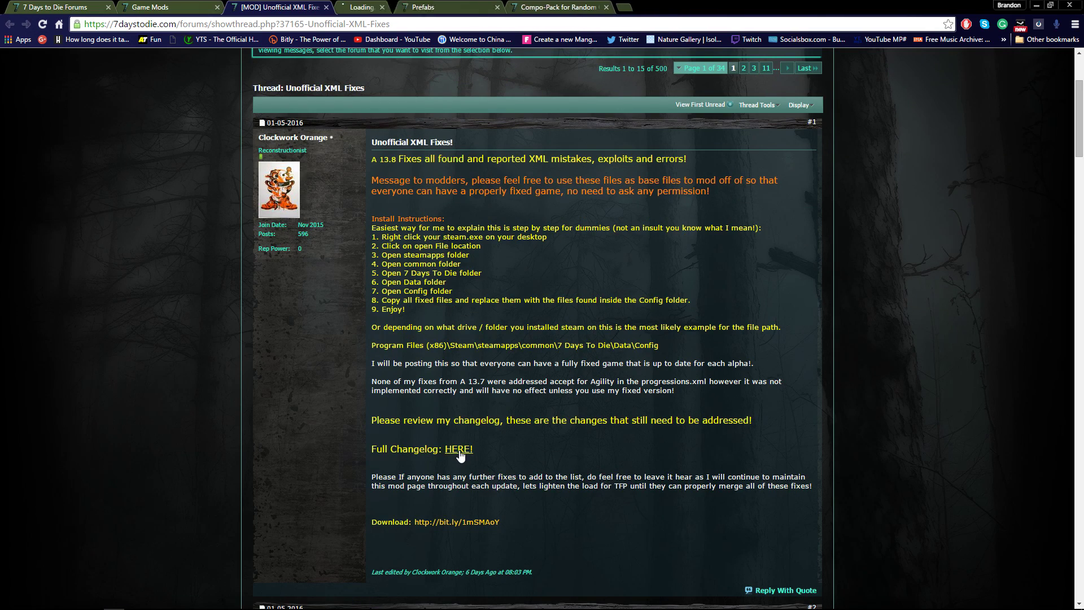
{"action": "left_click", "coordinate": [405, 6]}
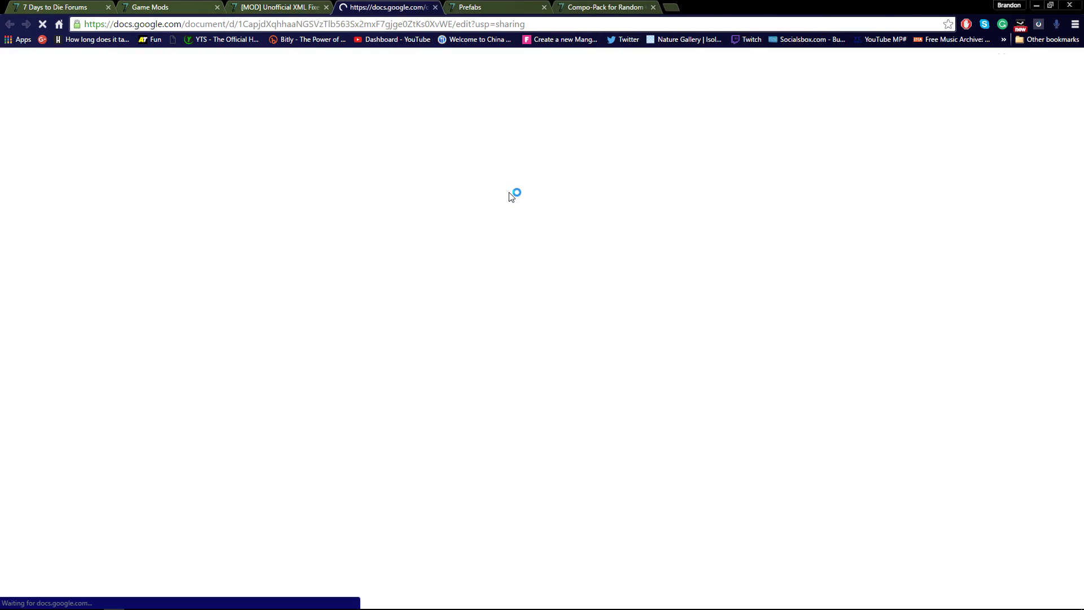
{"action": "scroll", "coordinate": [694, 285], "scroll_direction": "down", "scroll_amount": 15}
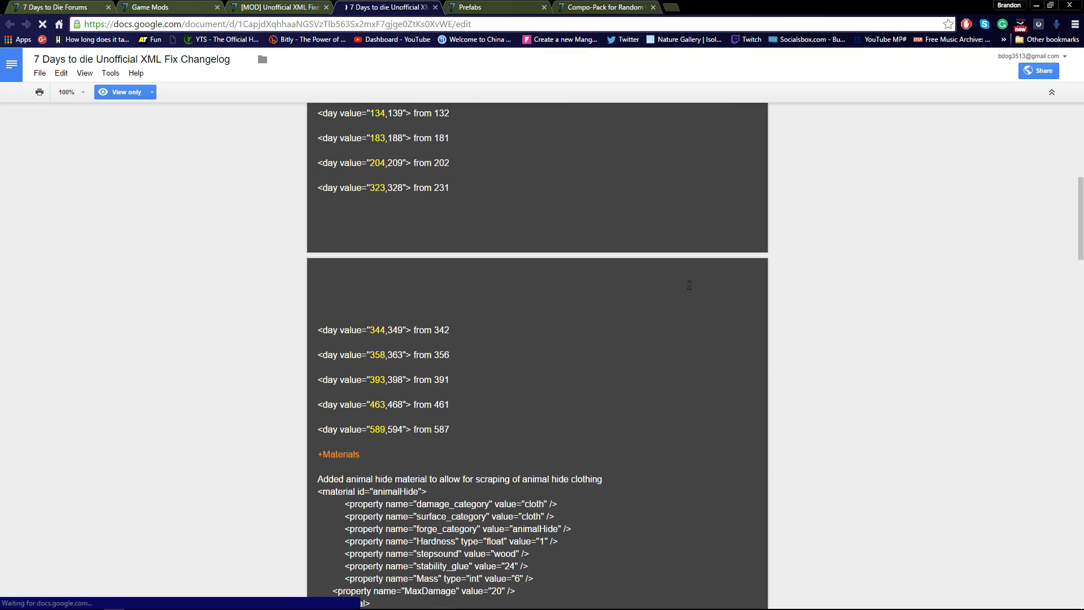
{"action": "scroll", "coordinate": [714, 283], "scroll_direction": "down", "scroll_amount": 20}
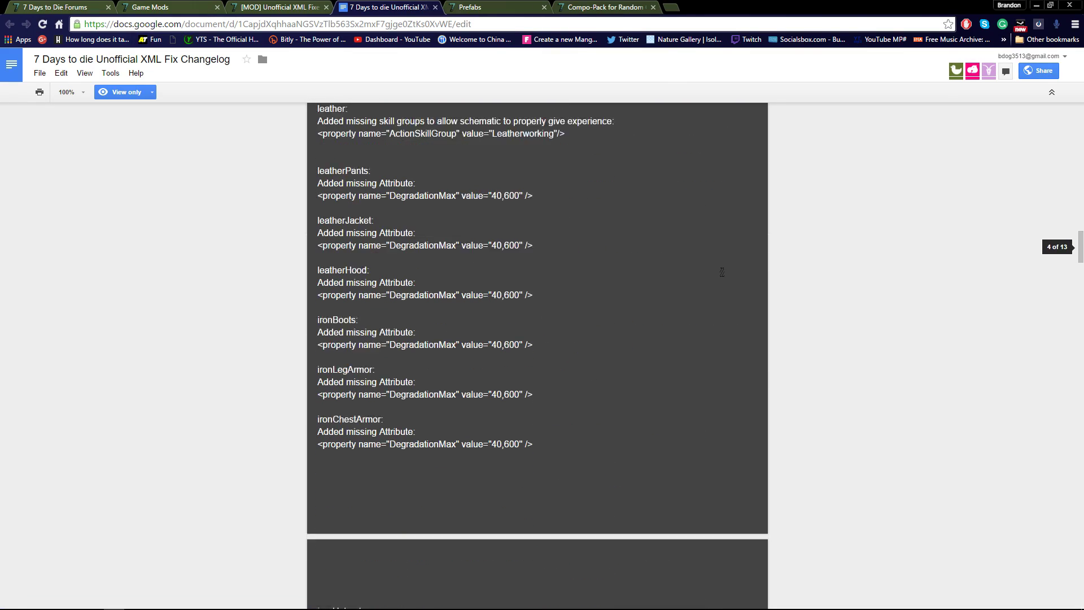
{"action": "scroll", "coordinate": [723, 275], "scroll_direction": "down", "scroll_amount": 20}
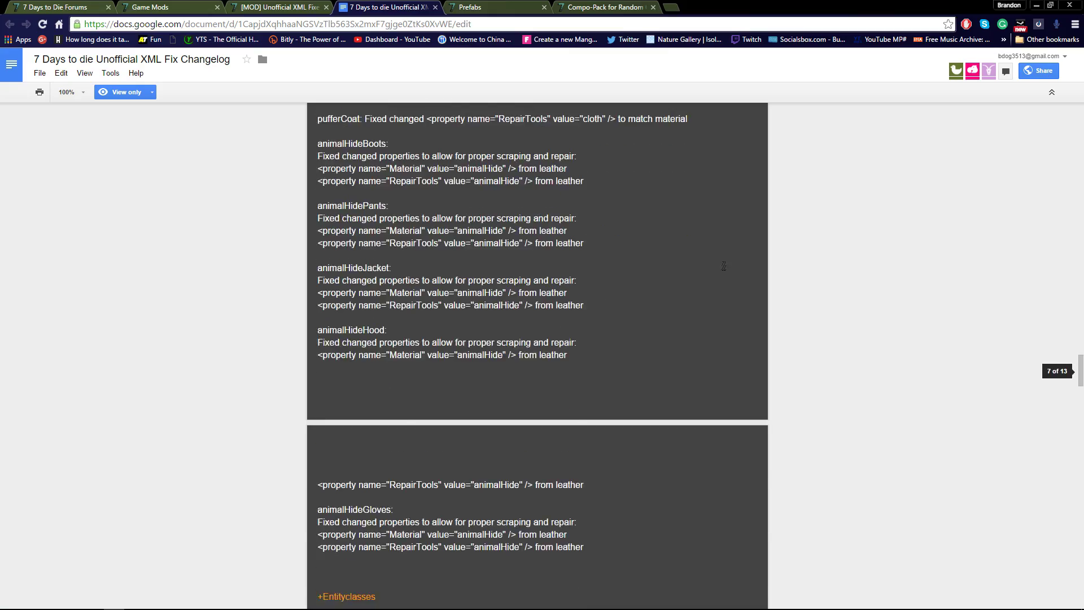
{"action": "scroll", "coordinate": [723, 273], "scroll_direction": "down", "scroll_amount": 20}
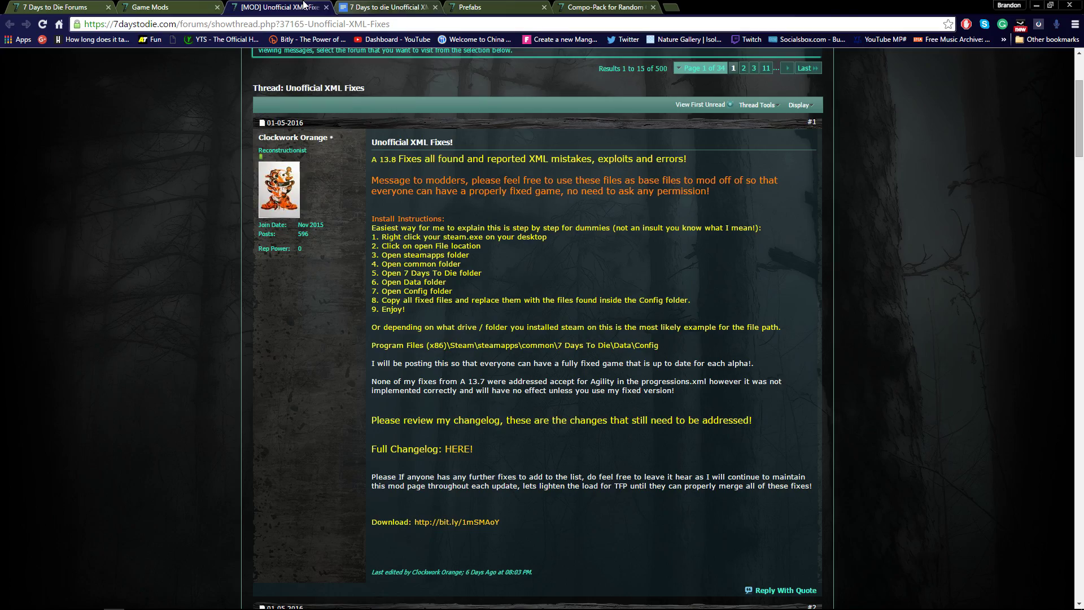
{"action": "left_click", "coordinate": [280, 6]}
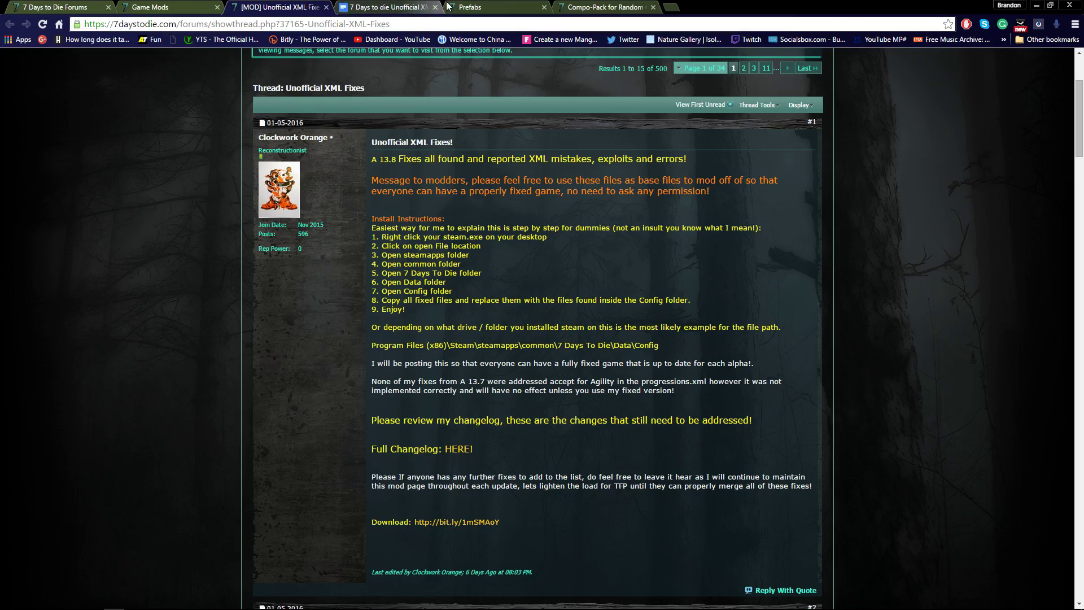
Find the Compo-Pack for Random Gen thread in the Prefabs forum and read its download details and known issues
{"action": "left_click", "coordinate": [474, 7]}
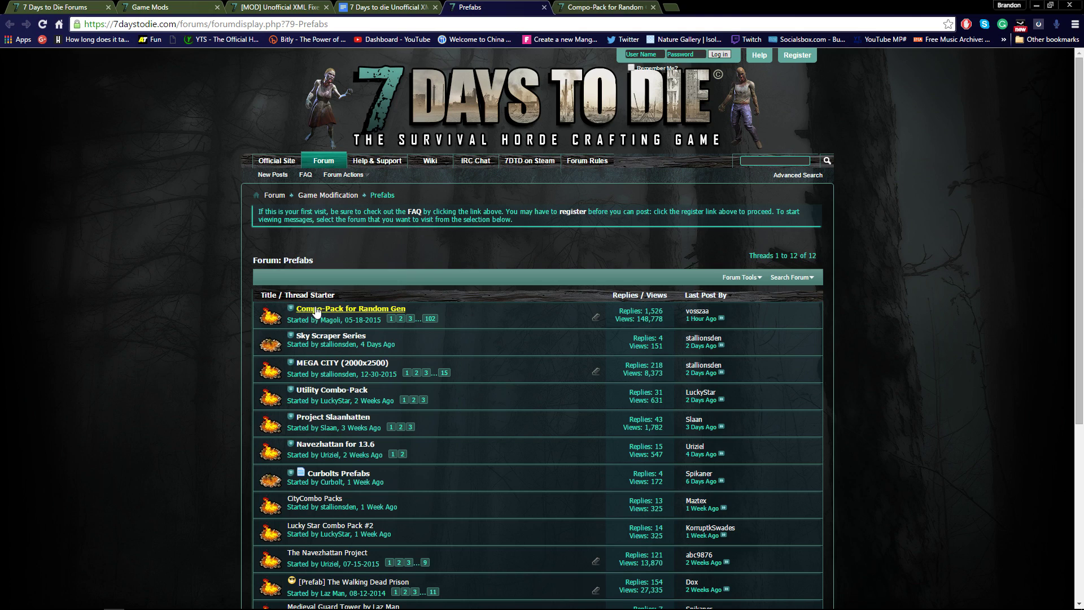
{"action": "left_click", "coordinate": [624, 6]}
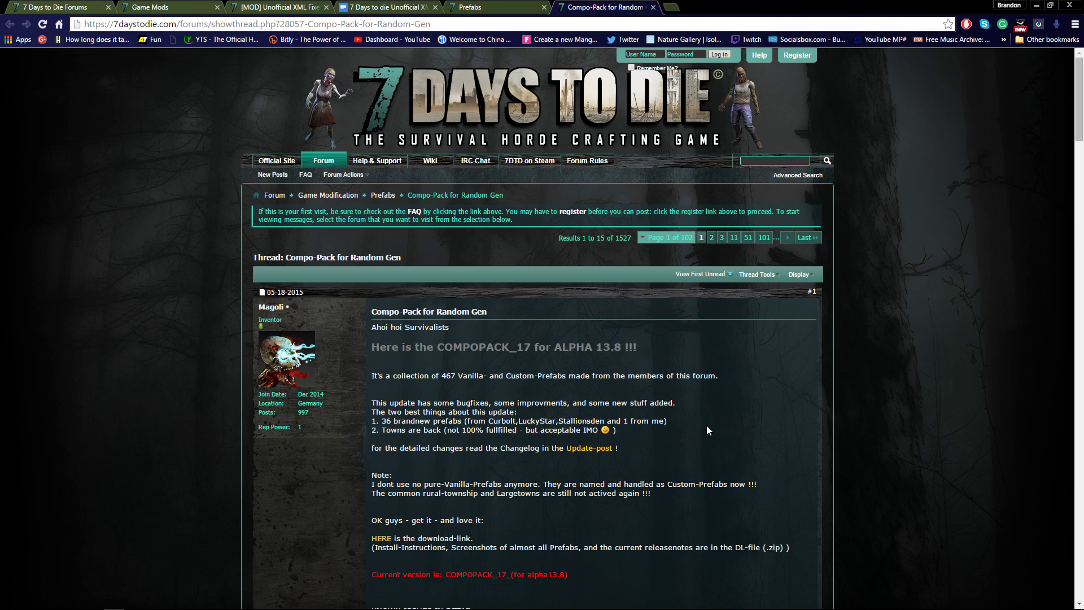
{"action": "scroll", "coordinate": [734, 415], "scroll_direction": "down", "scroll_amount": 3}
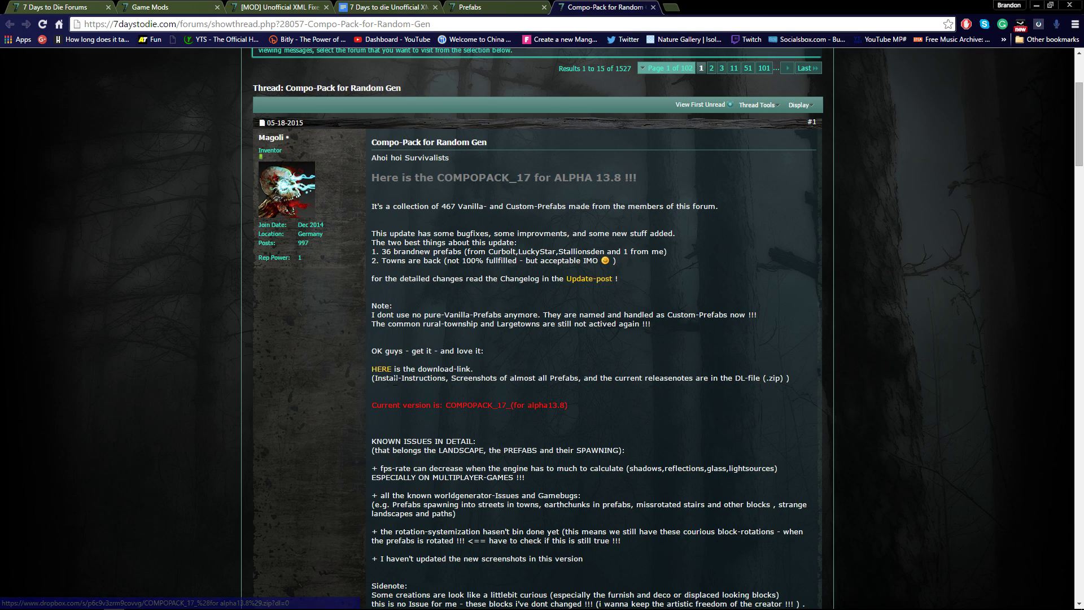
{"action": "scroll", "coordinate": [487, 402], "scroll_direction": "down", "scroll_amount": 4}
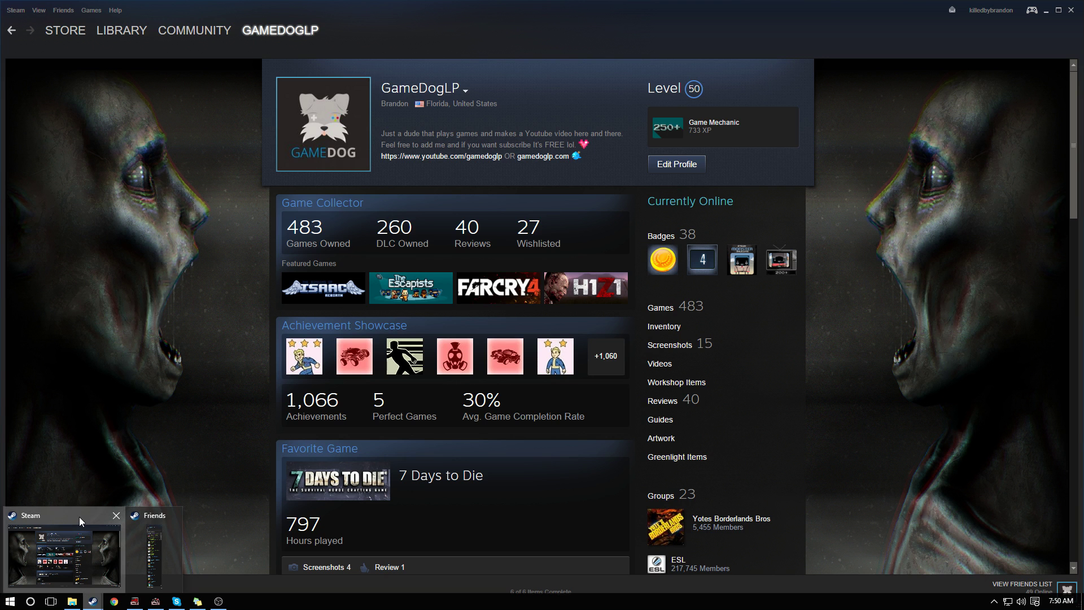
Switch to Steam and browse the local files of 7 Days to Die from its library properties
{"action": "left_click", "coordinate": [79, 517]}
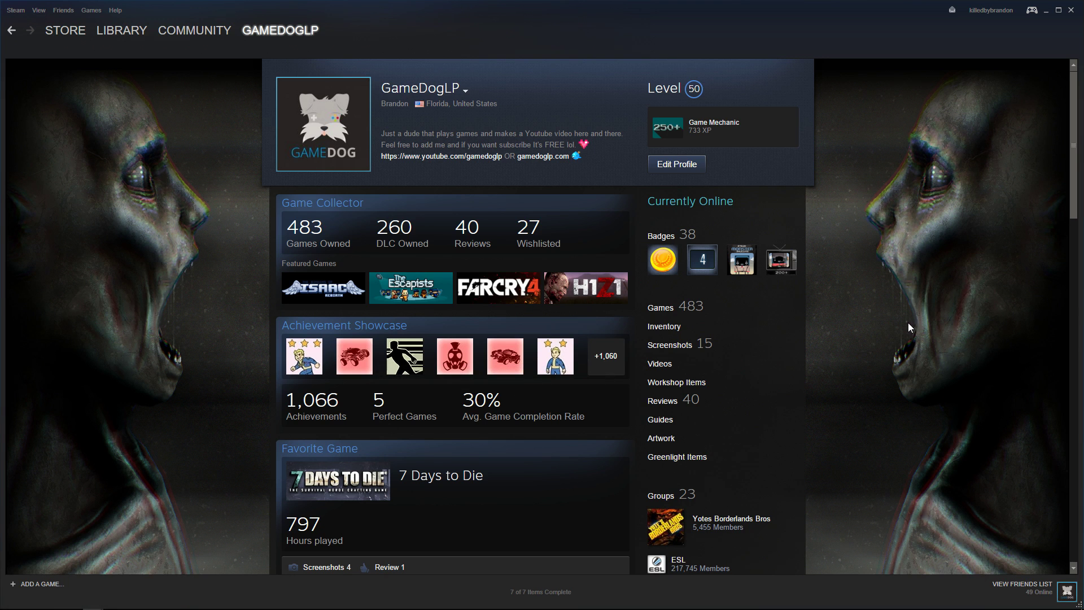
{"action": "left_click", "coordinate": [122, 30]}
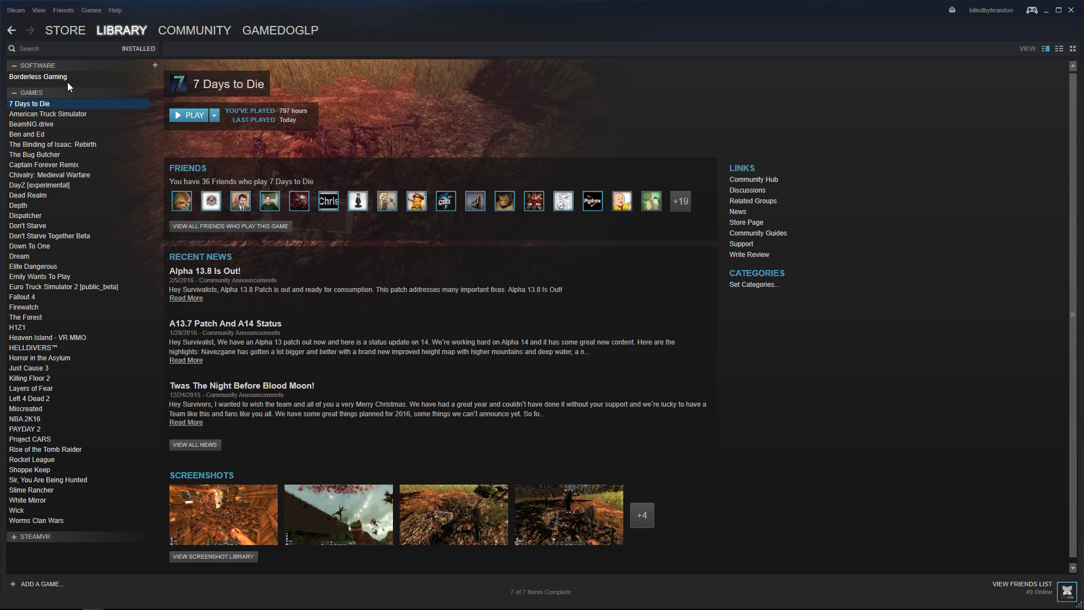
{"action": "right_click", "coordinate": [37, 106]}
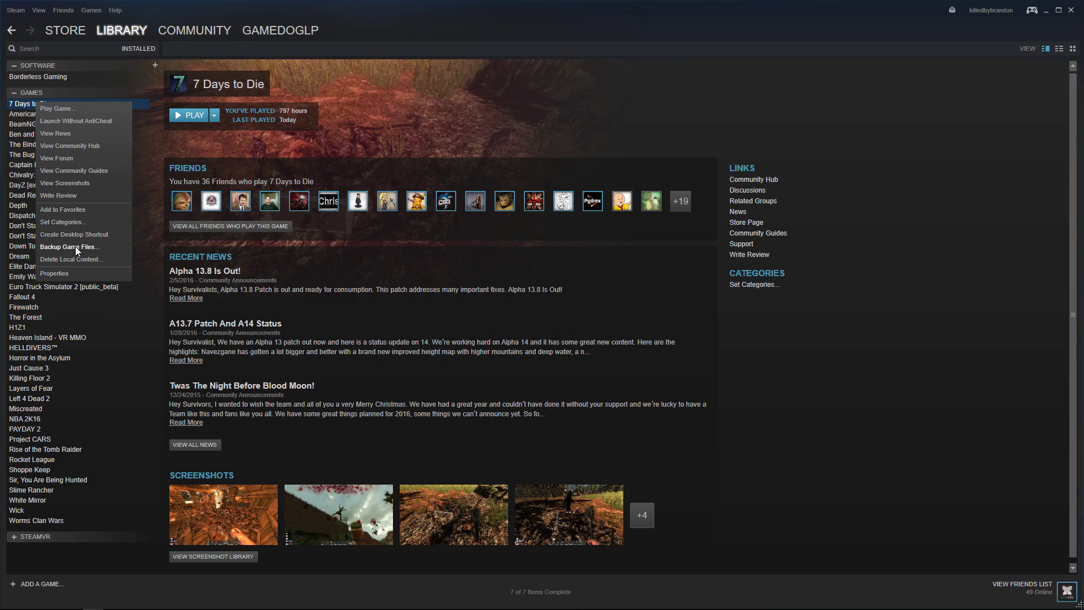
{"action": "left_click", "coordinate": [60, 272]}
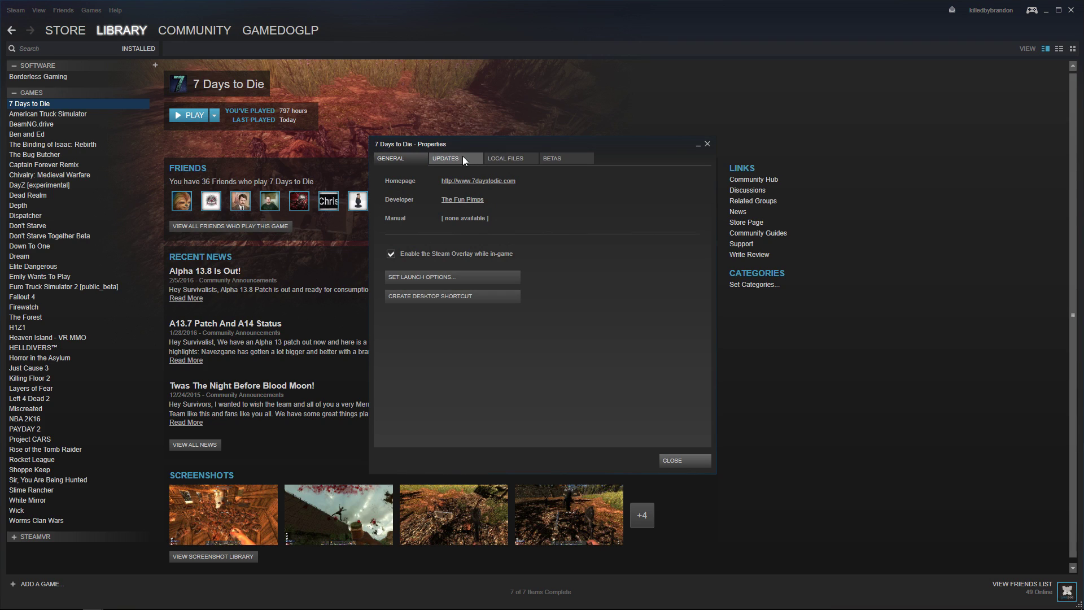
{"action": "left_click", "coordinate": [503, 159]}
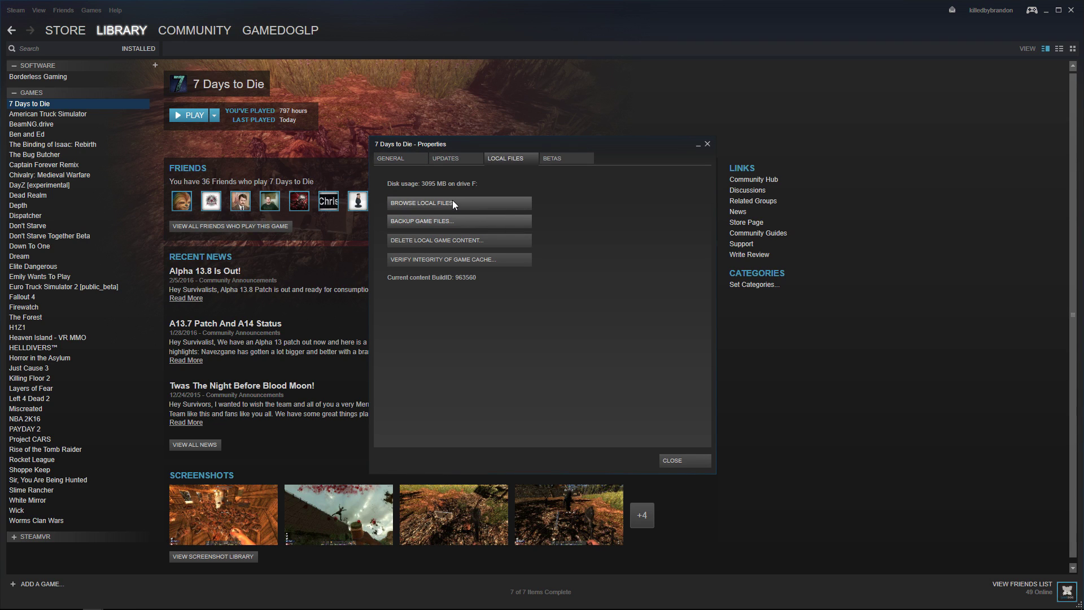
{"action": "left_click", "coordinate": [452, 203]}
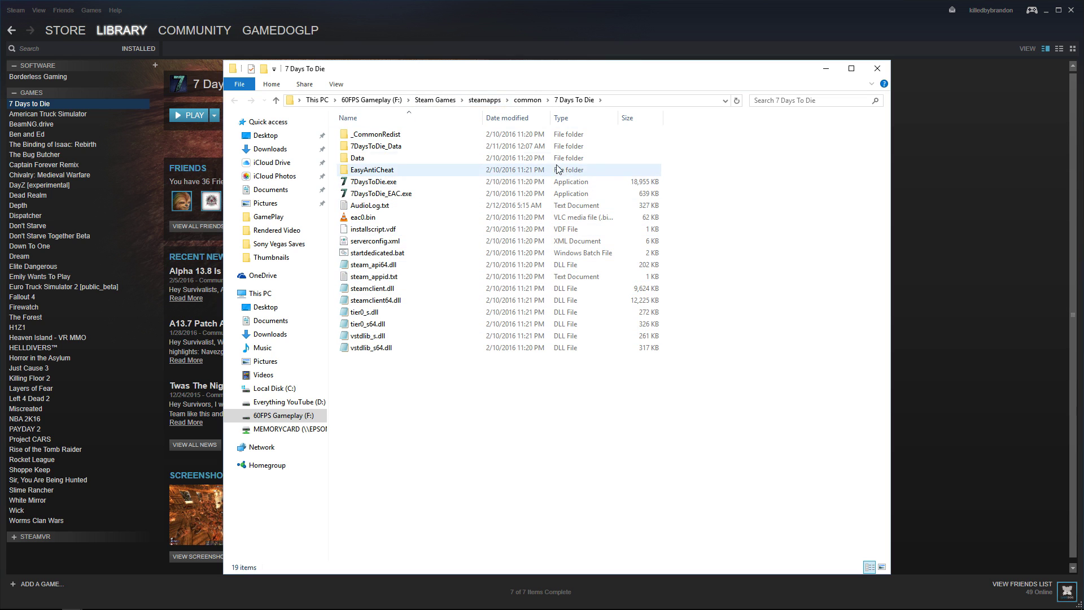
Open the desktop folder 7-Days-to-die-Unofficial-XML-Fixes-master and arrange it side by side with the 7 Days To Die folder
{"action": "mouse_move", "coordinate": [472, 76]}
{"action": "left_mouse_down"}
{"action": "mouse_move", "coordinate": [515, 55]}
{"action": "mouse_move", "coordinate": [474, 87]}
{"action": "left_mouse_up"}
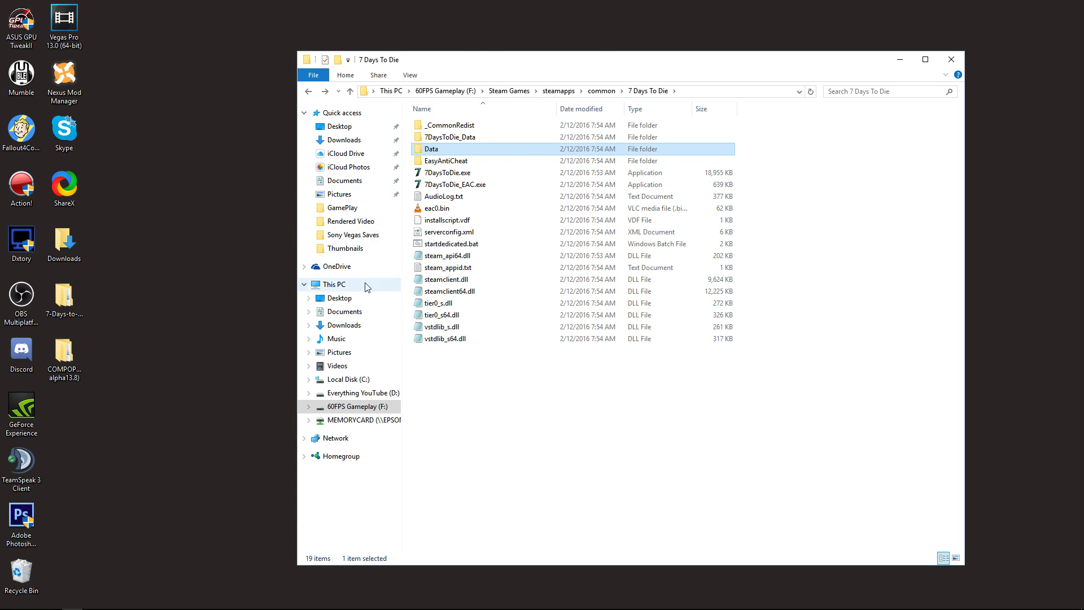
{"action": "left_click_drag", "start_coordinate": [486, 70], "coordinate": [591, 47]}
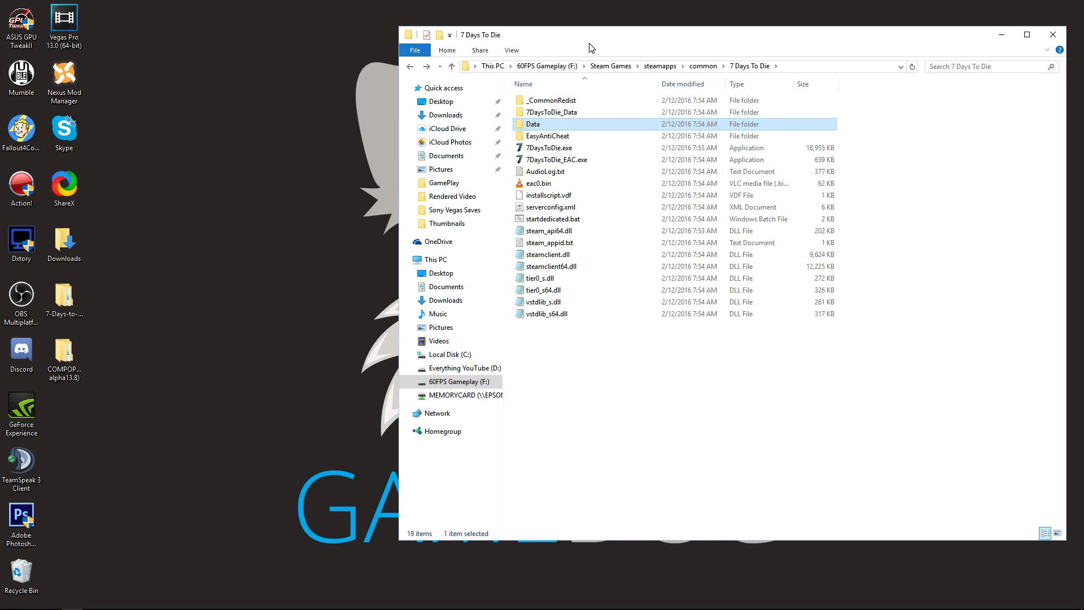
{"action": "left_click", "coordinate": [64, 299]}
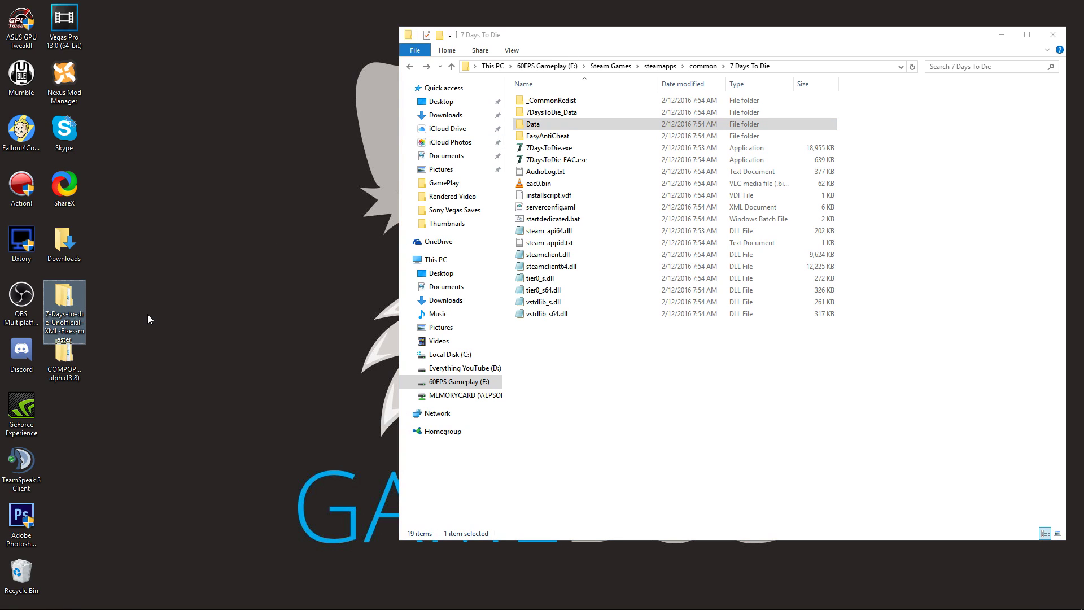
{"action": "double_click", "coordinate": [69, 299]}
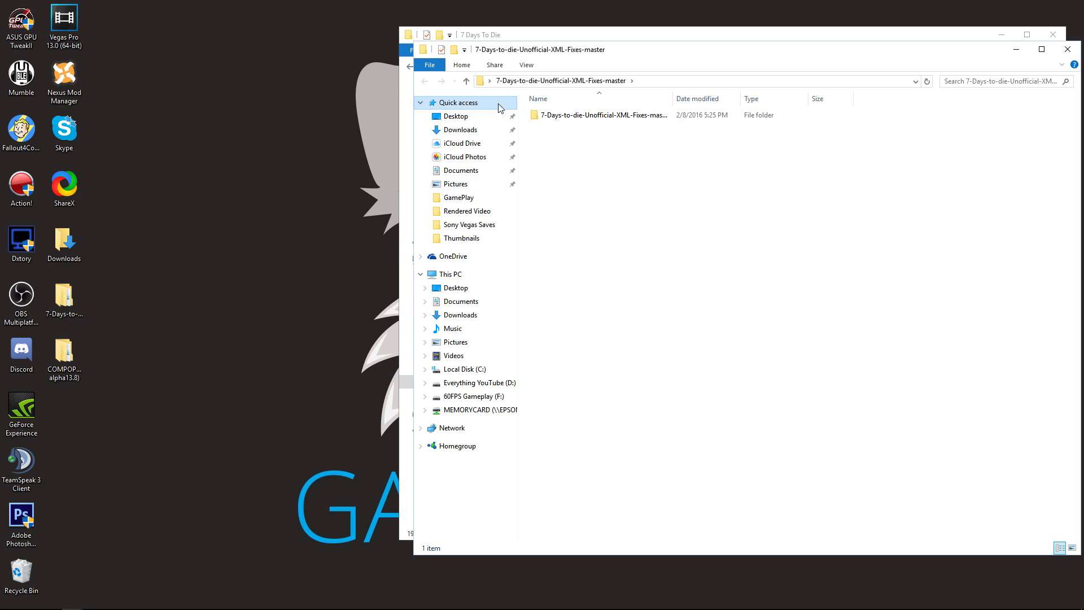
{"action": "left_click_drag", "start_coordinate": [654, 45], "coordinate": [0, 135]}
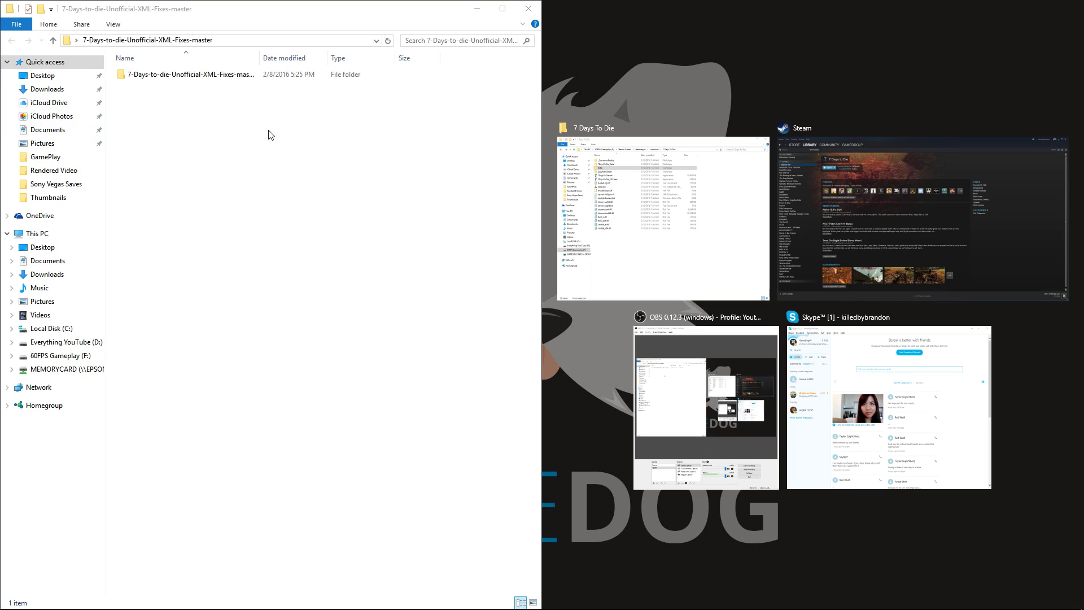
{"action": "left_click", "coordinate": [687, 245]}
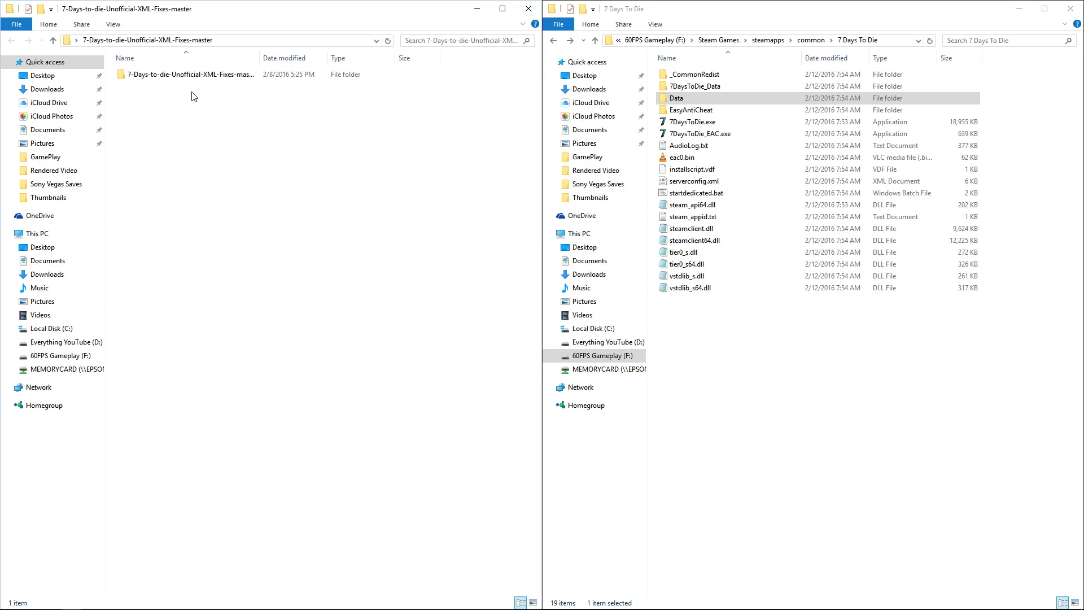
Open the inner 7-Days-to-die-Unofficial-XML-Fixes-master folder and the game's Data\Config folder
{"action": "double_click", "coordinate": [204, 79]}
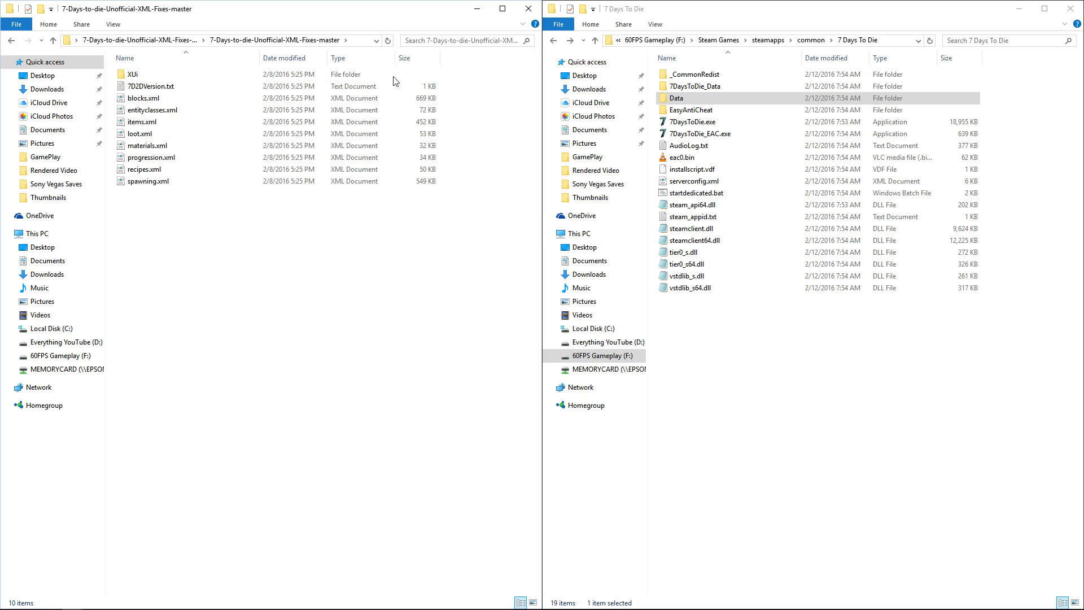
{"action": "left_click", "coordinate": [692, 100]}
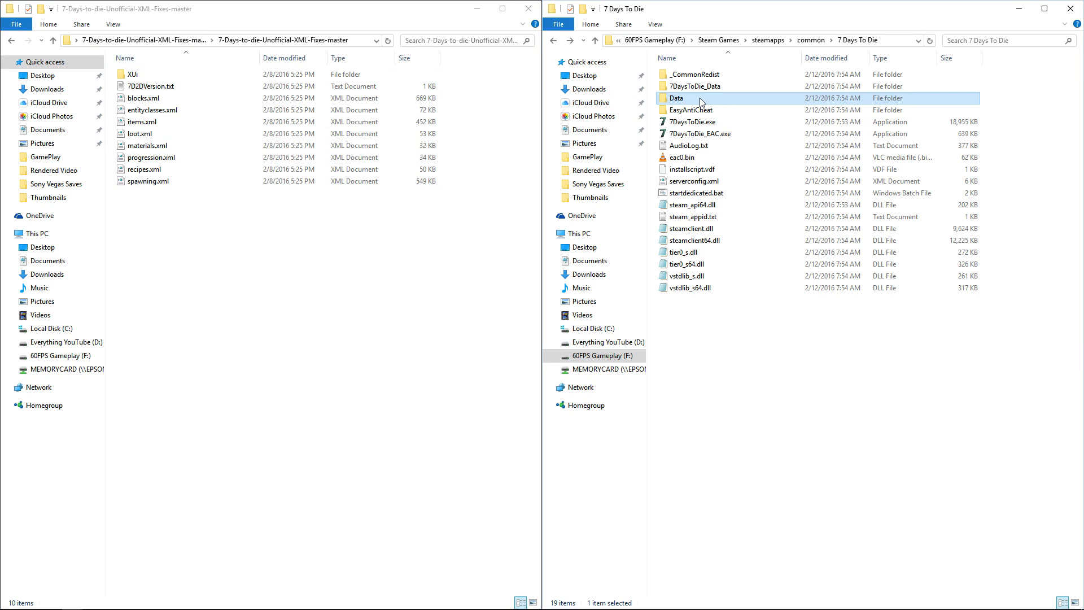
{"action": "double_click", "coordinate": [699, 99]}
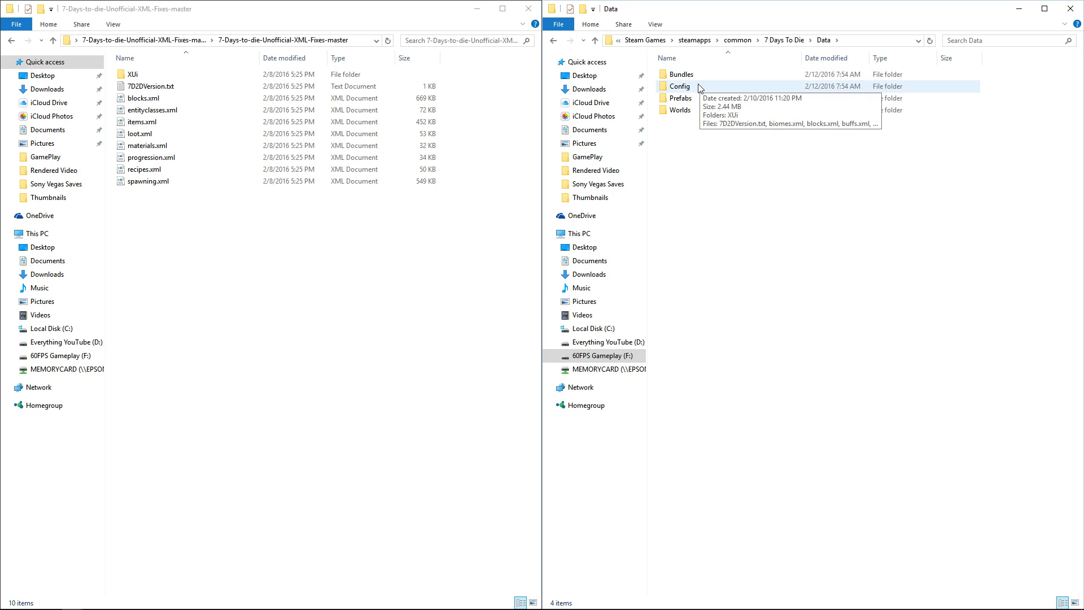
{"action": "double_click", "coordinate": [699, 86]}
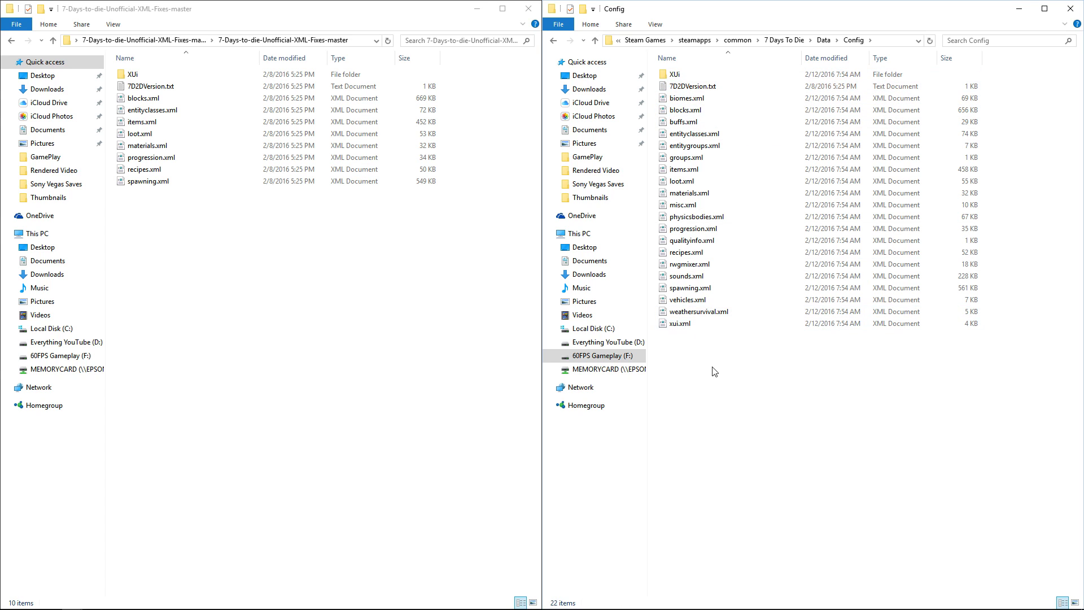
Copy 7D2DVersion.txt and the eight loose XML files from the Unofficial XML Fixes folder into the game's Config folder, replacing the existing files
{"action": "left_click", "coordinate": [144, 209]}
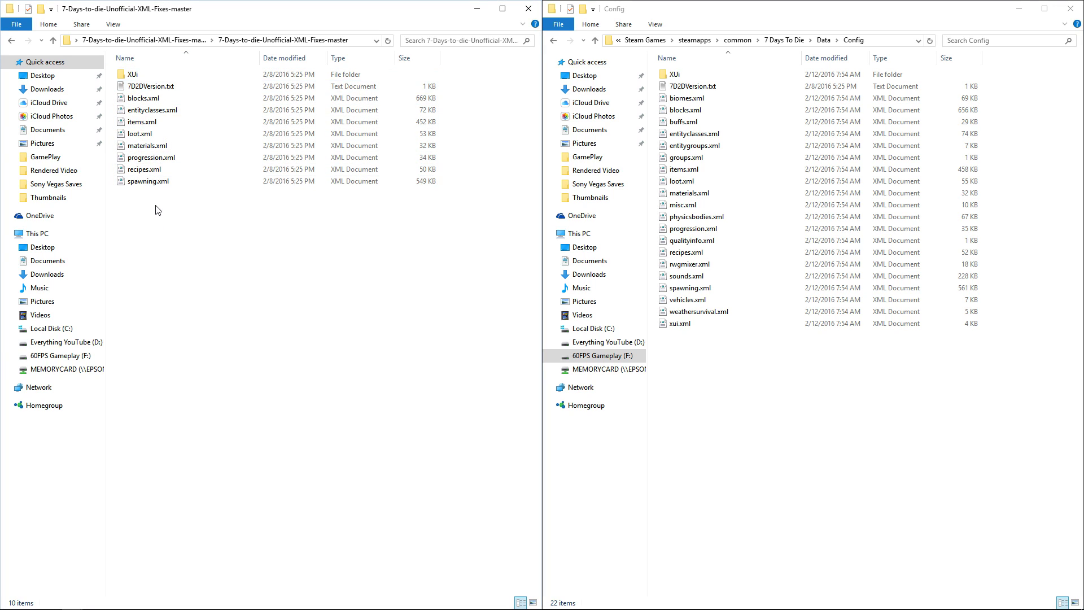
{"action": "left_click_drag", "start_coordinate": [157, 205], "coordinate": [162, 89]}
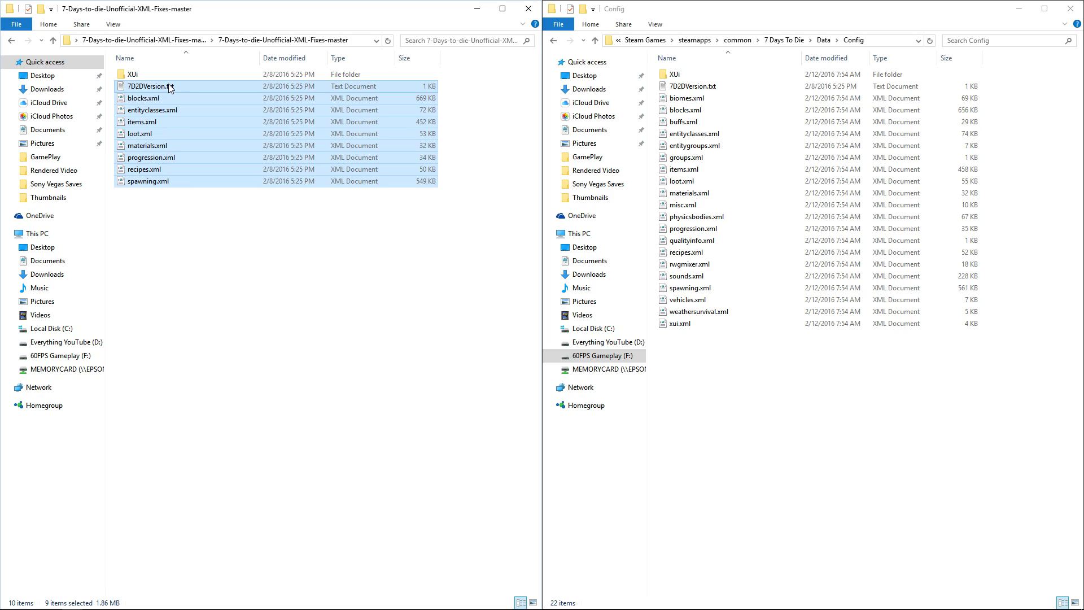
{"action": "left_click_drag", "start_coordinate": [215, 154], "coordinate": [839, 421]}
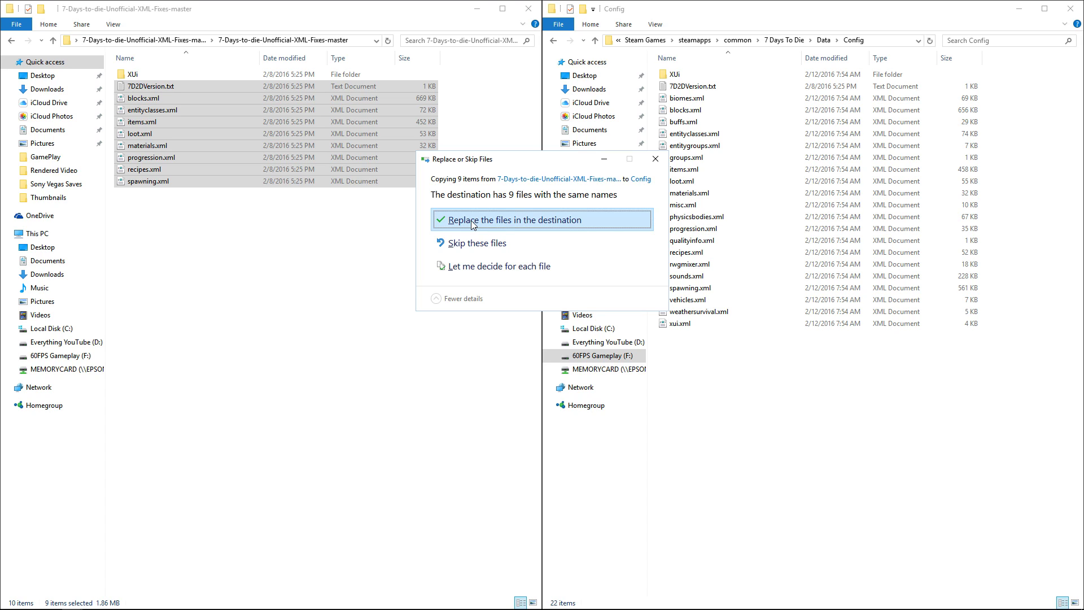
{"action": "left_click", "coordinate": [471, 220]}
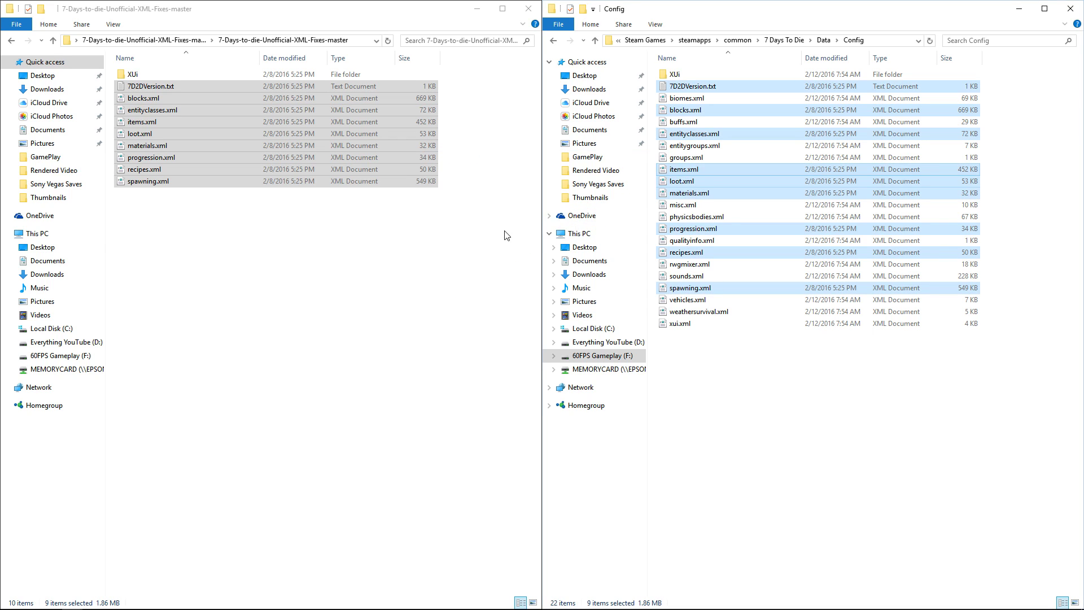
{"action": "left_click", "coordinate": [440, 182]}
{"action": "left_click", "coordinate": [768, 383]}
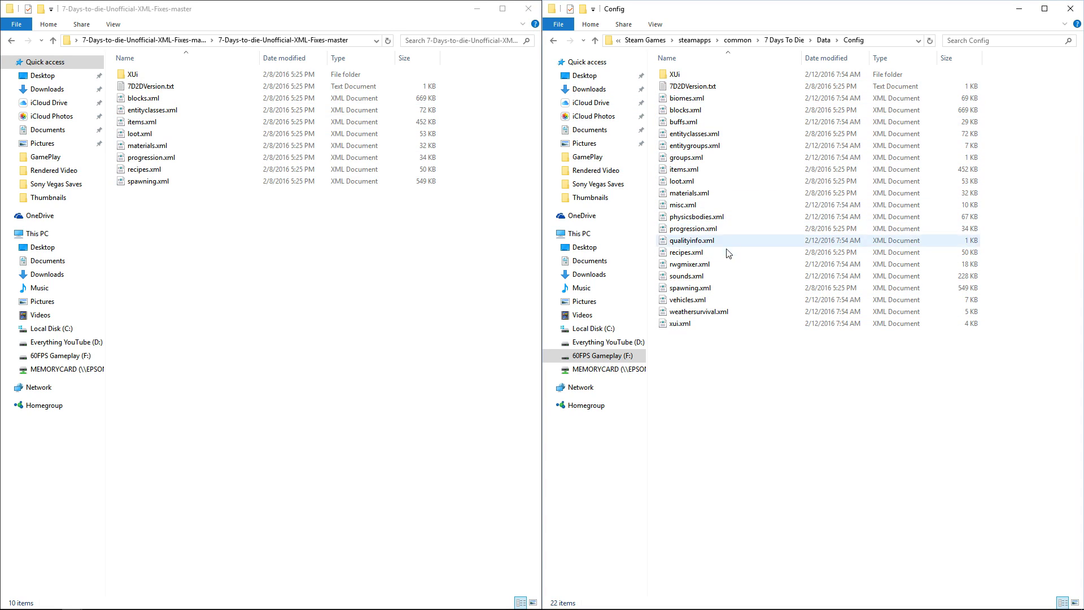
Copy windows.xml from the fixes' XUi folder into the game's Config\XUi folder, replacing the existing file
{"action": "double_click", "coordinate": [685, 79]}
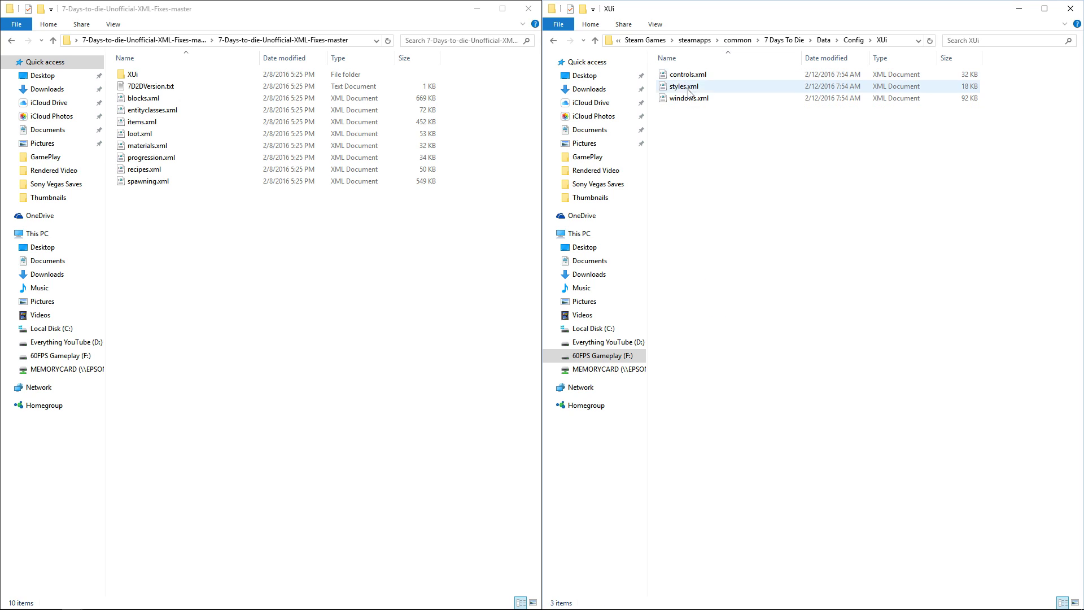
{"action": "double_click", "coordinate": [166, 75]}
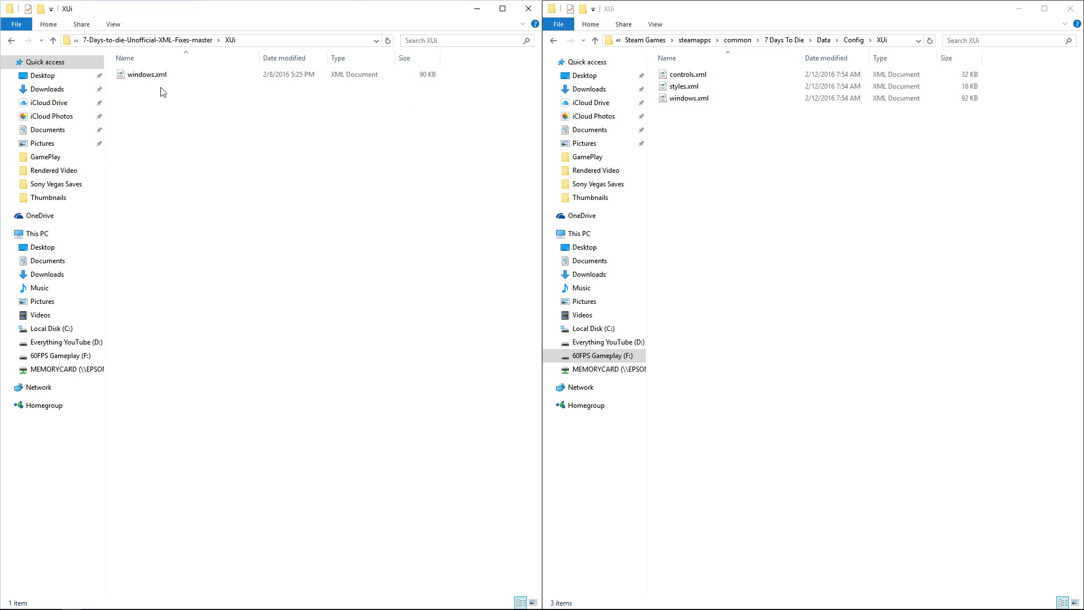
{"action": "left_click", "coordinate": [181, 74]}
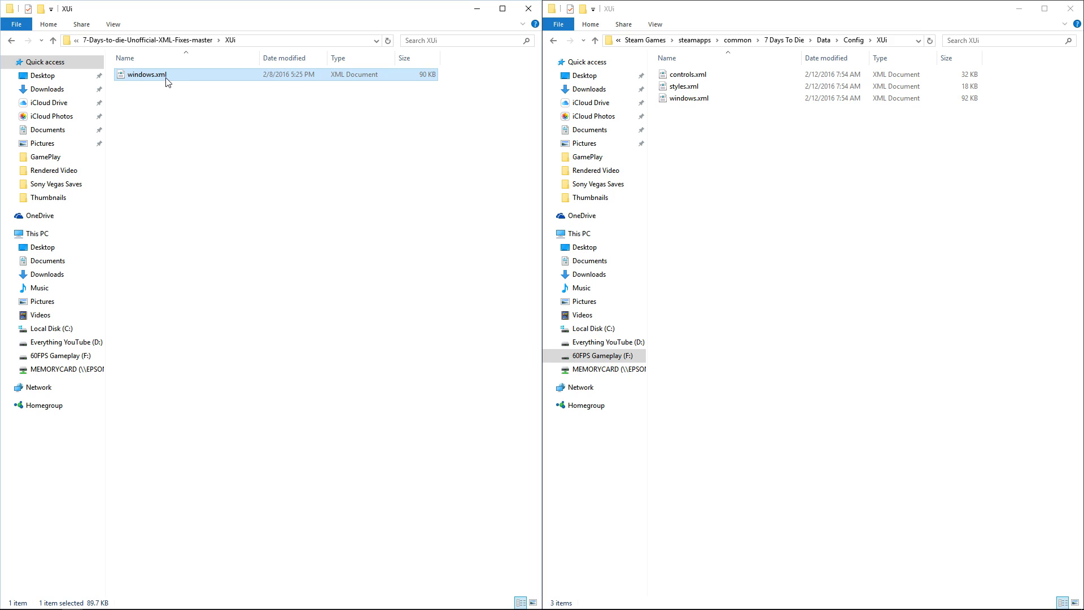
{"action": "left_click_drag", "start_coordinate": [168, 82], "coordinate": [779, 308]}
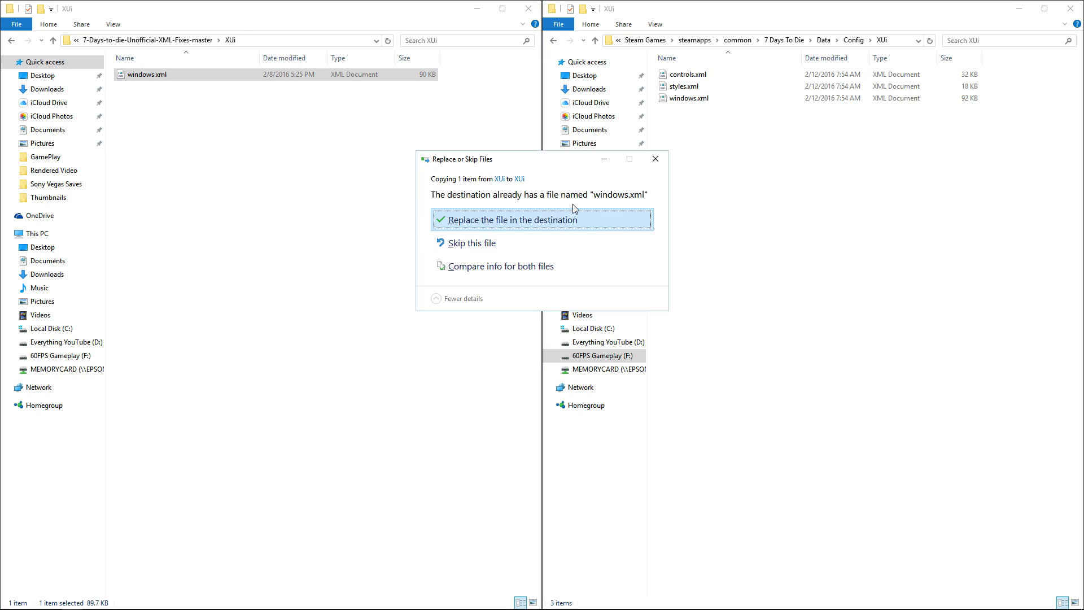
{"action": "left_click", "coordinate": [565, 226]}
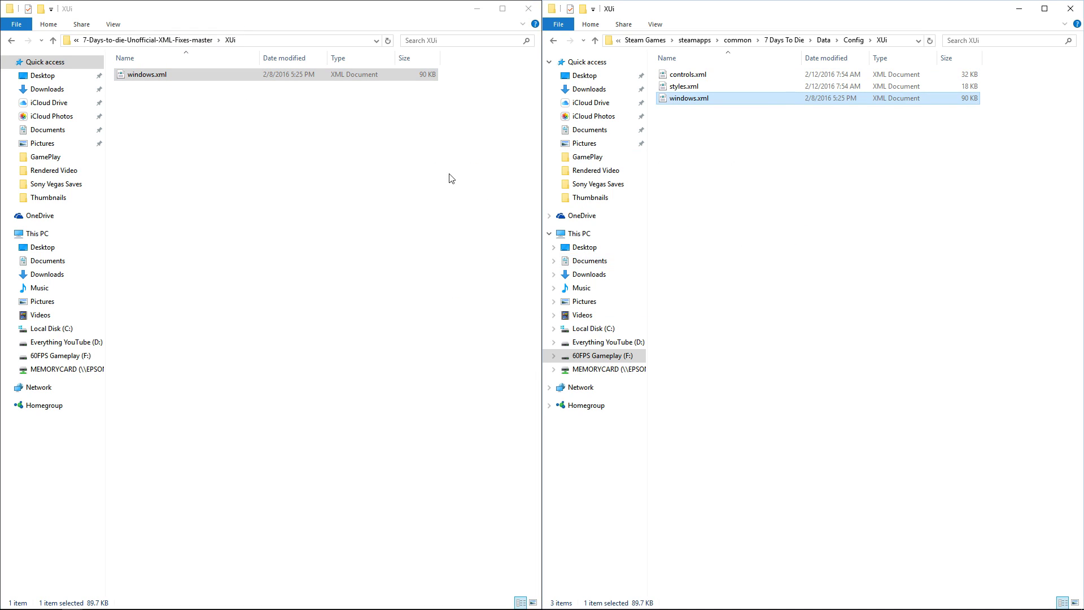
Close the XML fixes window and return the game window to its Data folder with Prefabs selected
{"action": "left_click", "coordinate": [527, 10]}
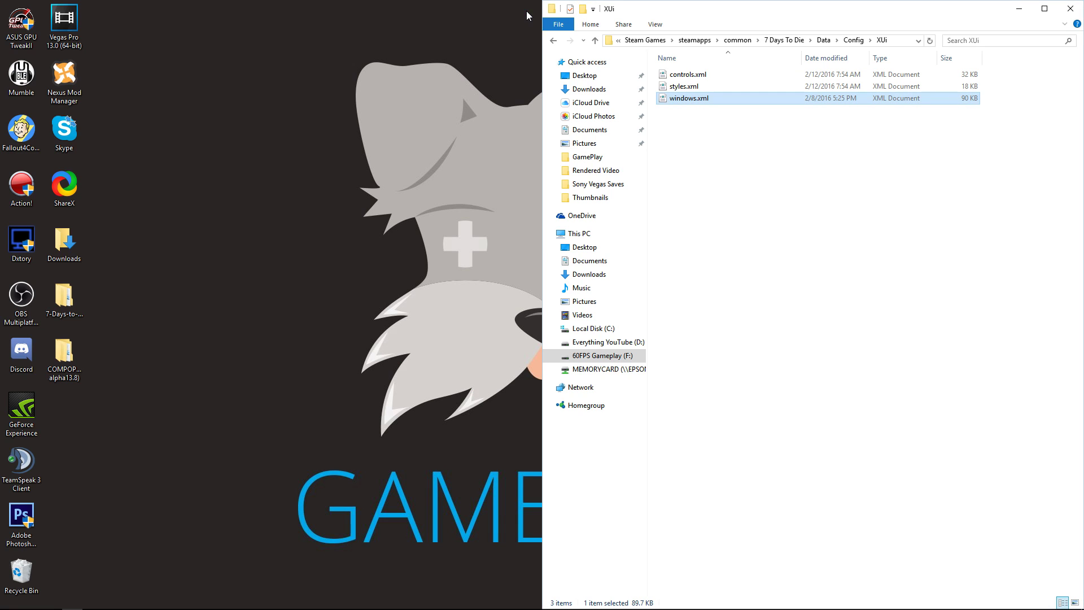
{"action": "left_click", "coordinate": [553, 41]}
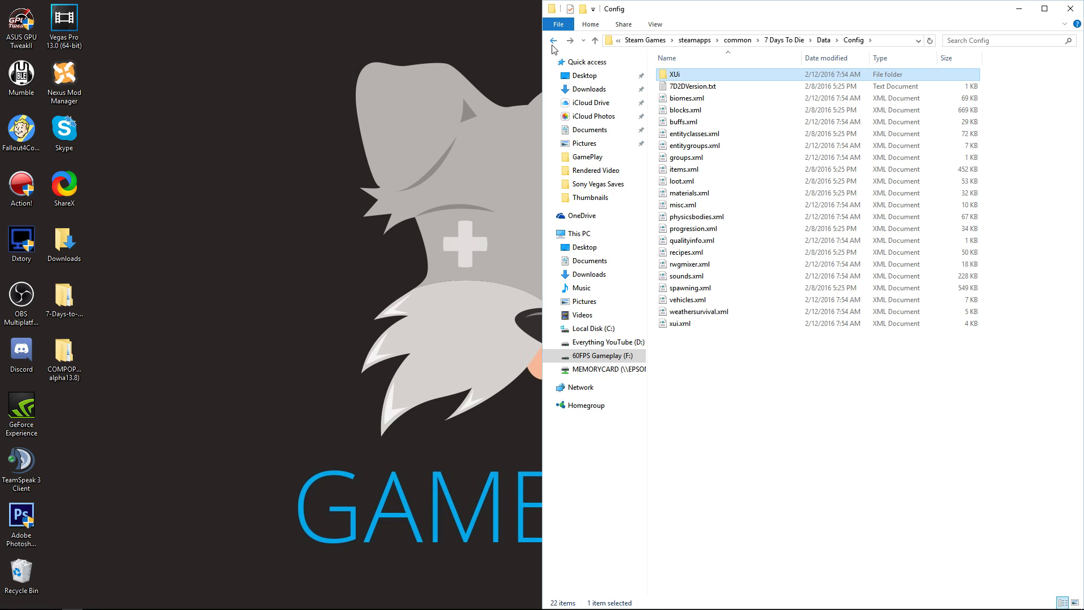
{"action": "left_click", "coordinate": [553, 44]}
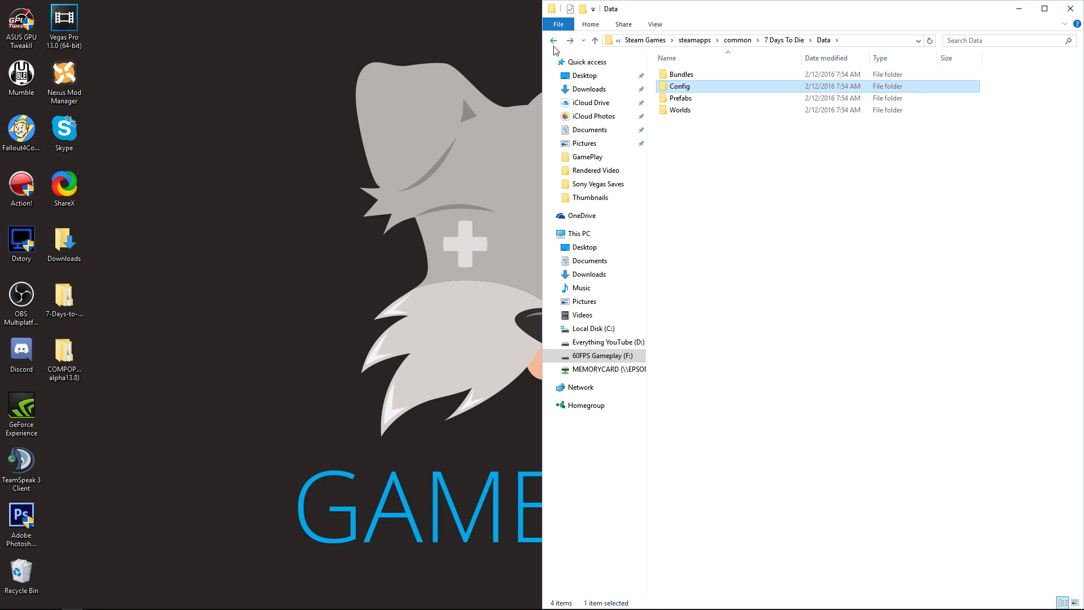
{"action": "left_click", "coordinate": [709, 100]}
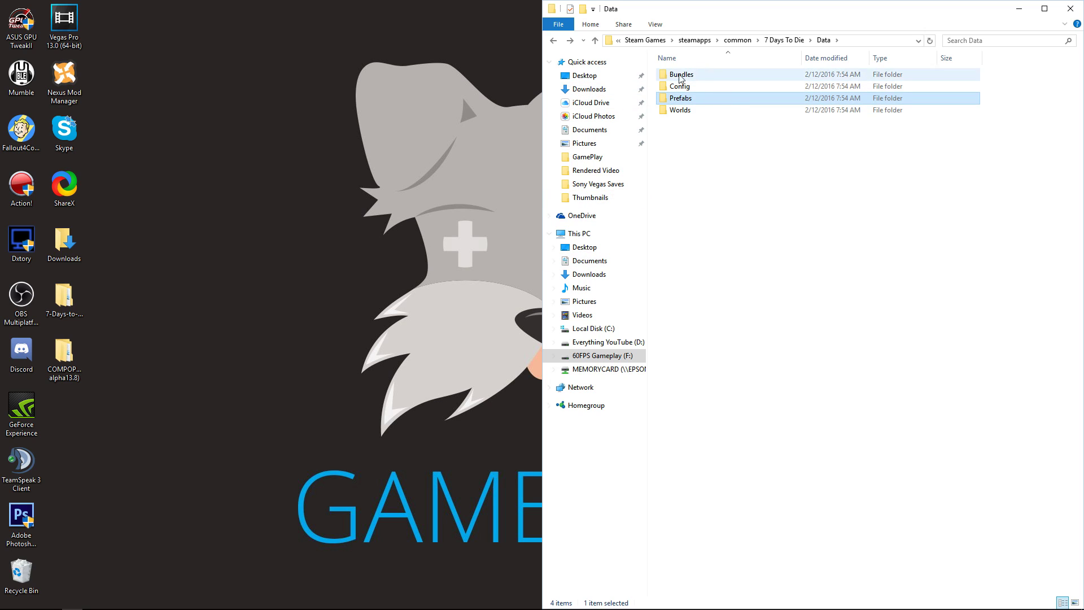
Open the desktop folder COMPOPACK_17_(for alpha13.8) beside the game's Data folder and enter its inner folder of the same name
{"action": "left_click", "coordinate": [72, 358]}
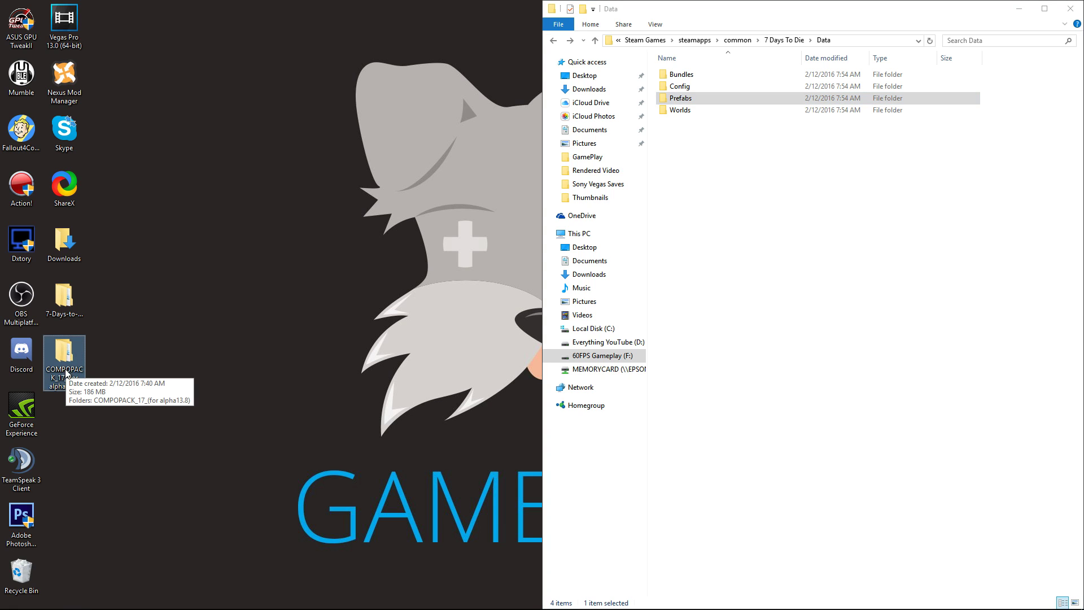
{"action": "double_click", "coordinate": [64, 362]}
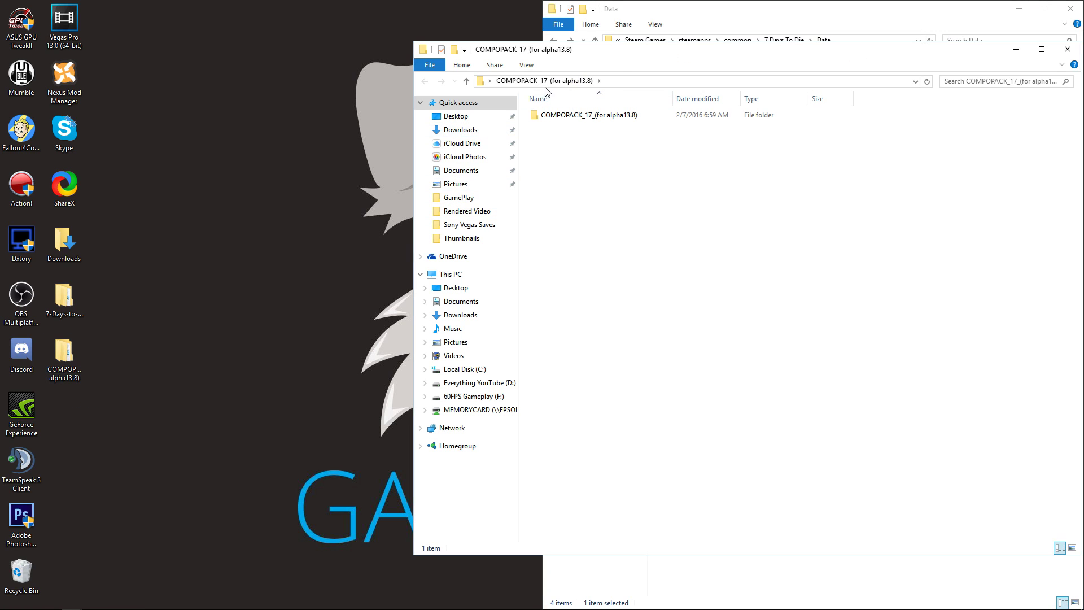
{"action": "left_click_drag", "start_coordinate": [650, 55], "coordinate": [3, 67]}
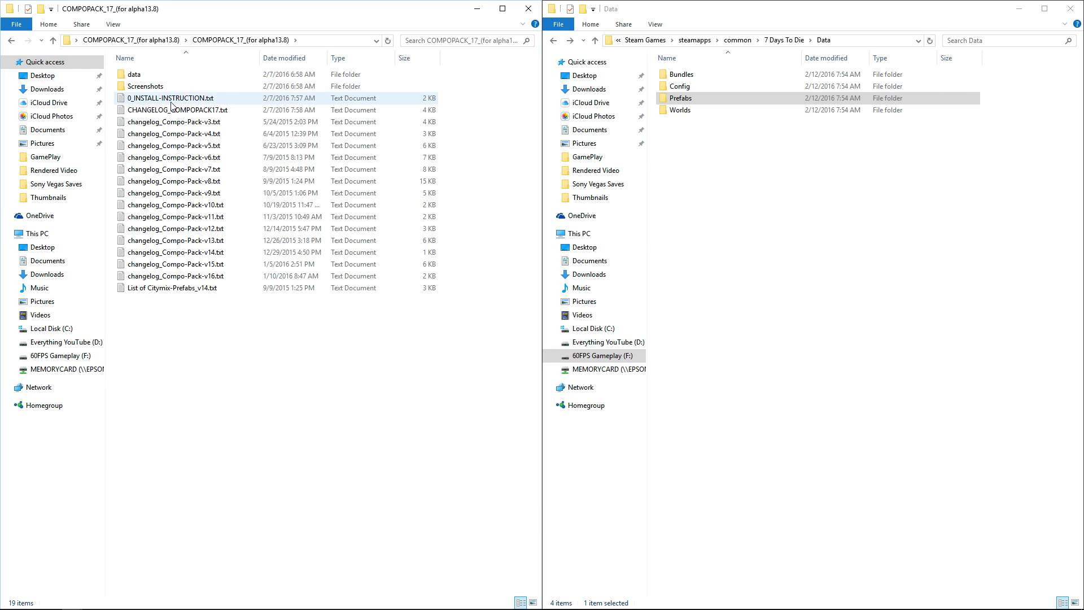
Browse the prefab images in the Compo-Pack's Screenshots folder and return to the pack's main folder
{"action": "double_click", "coordinate": [145, 86]}
{"action": "scroll", "coordinate": [342, 178], "scroll_direction": "down", "scroll_amount": 10}
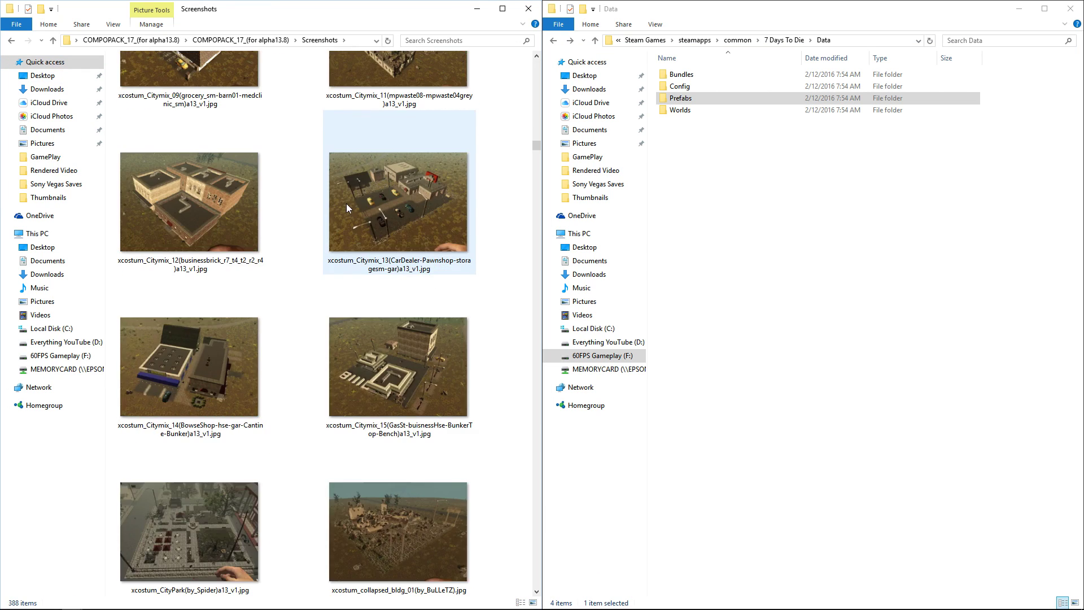
{"action": "scroll", "coordinate": [347, 203], "scroll_direction": "down", "scroll_amount": 20}
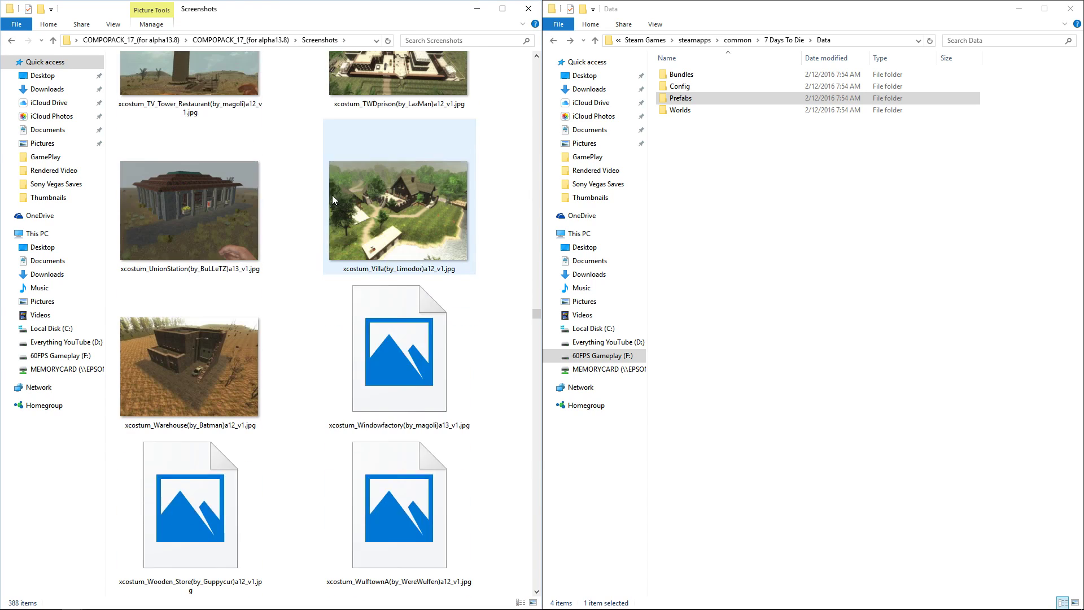
{"action": "left_click", "coordinate": [9, 42]}
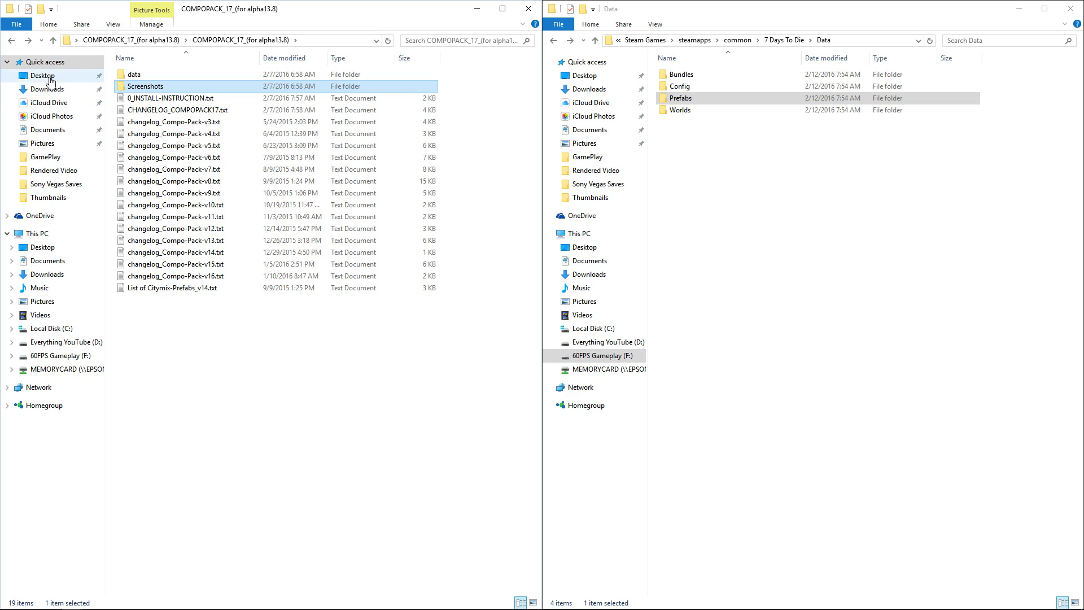
Open the Compo-Pack's data\Prefabs folder and the game's Data\Prefabs folder side by side
{"action": "double_click", "coordinate": [133, 75]}
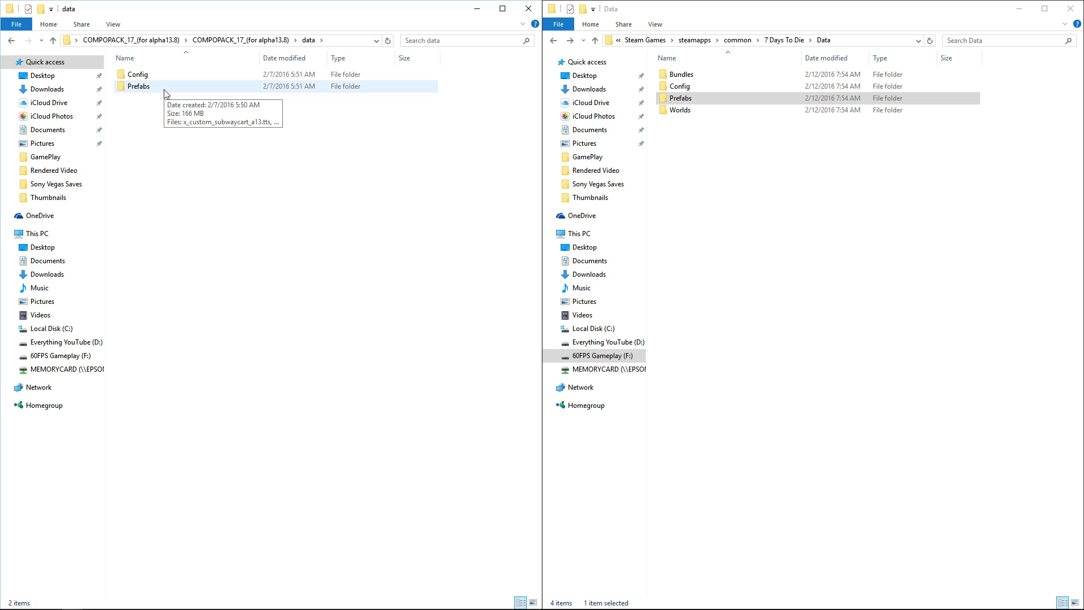
{"action": "double_click", "coordinate": [161, 88]}
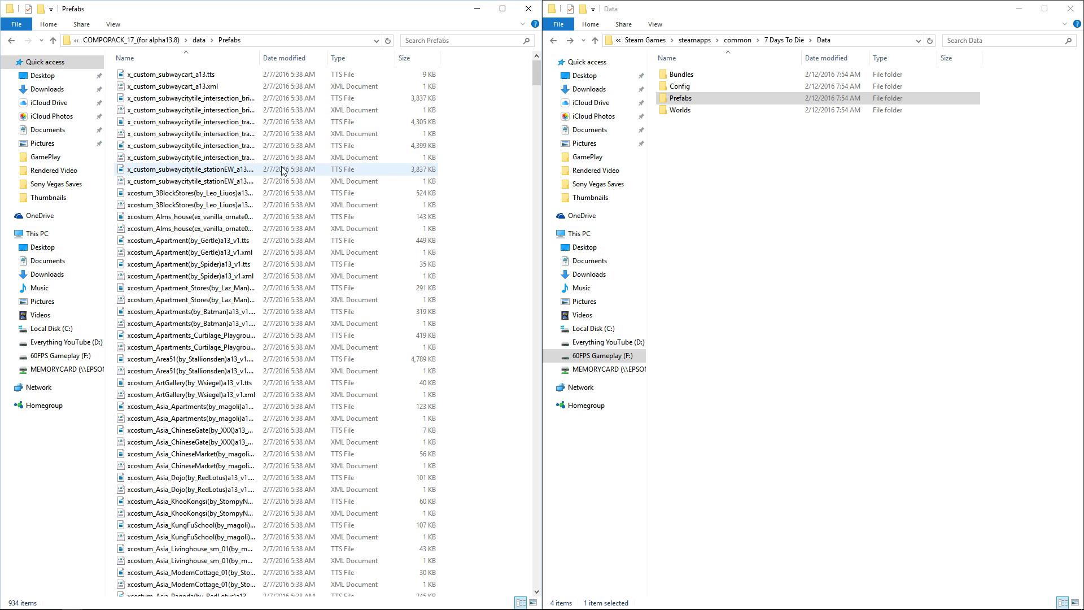
{"action": "scroll", "coordinate": [238, 113], "scroll_direction": "down", "scroll_amount": 3}
{"action": "scroll", "coordinate": [249, 141], "scroll_direction": "up", "scroll_amount": 3}
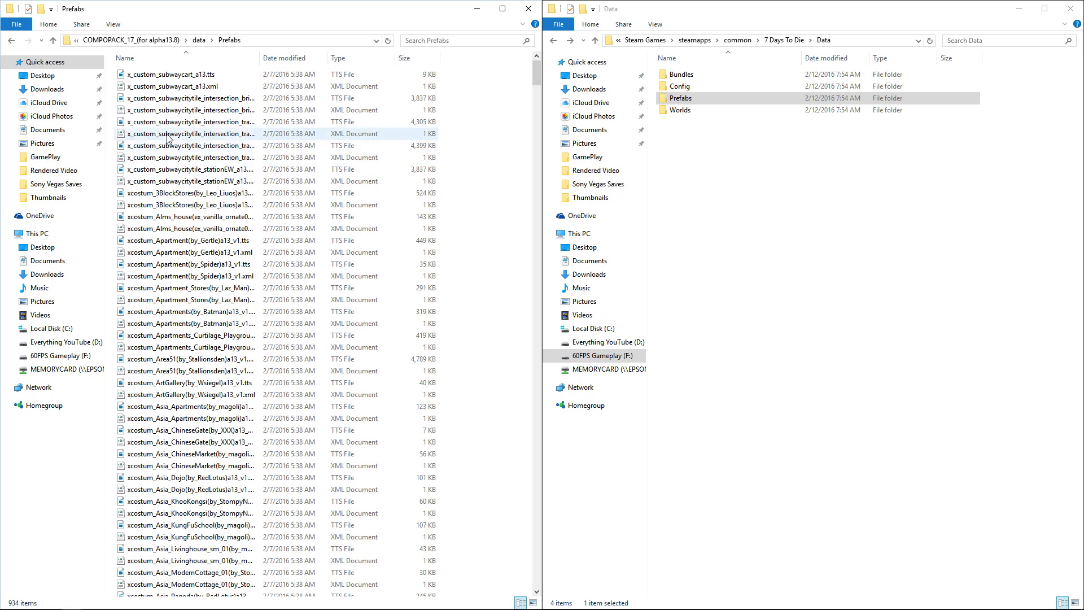
{"action": "double_click", "coordinate": [714, 100]}
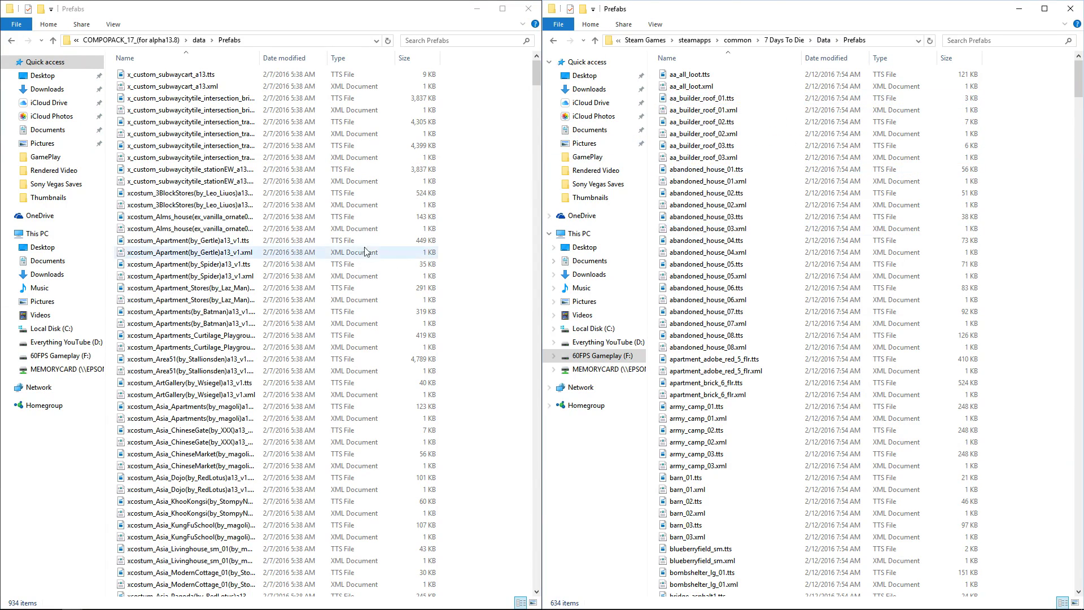
Copy all files from the Compo-Pack's Prefabs folder into the game's Prefabs folder
{"action": "left_click", "coordinate": [316, 157]}
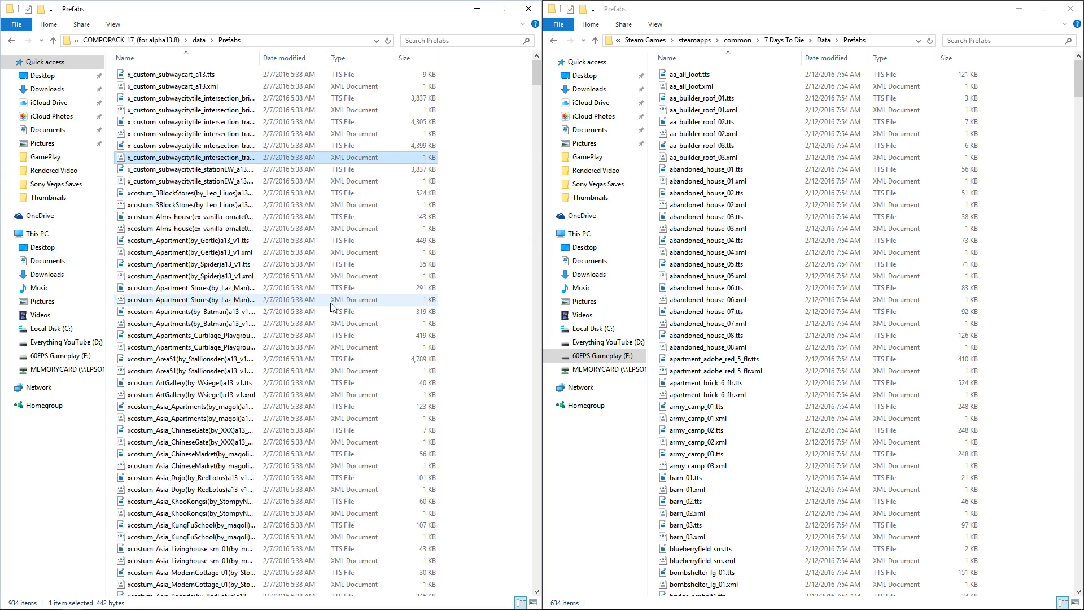
{"action": "key", "text": "ctrl+a"}
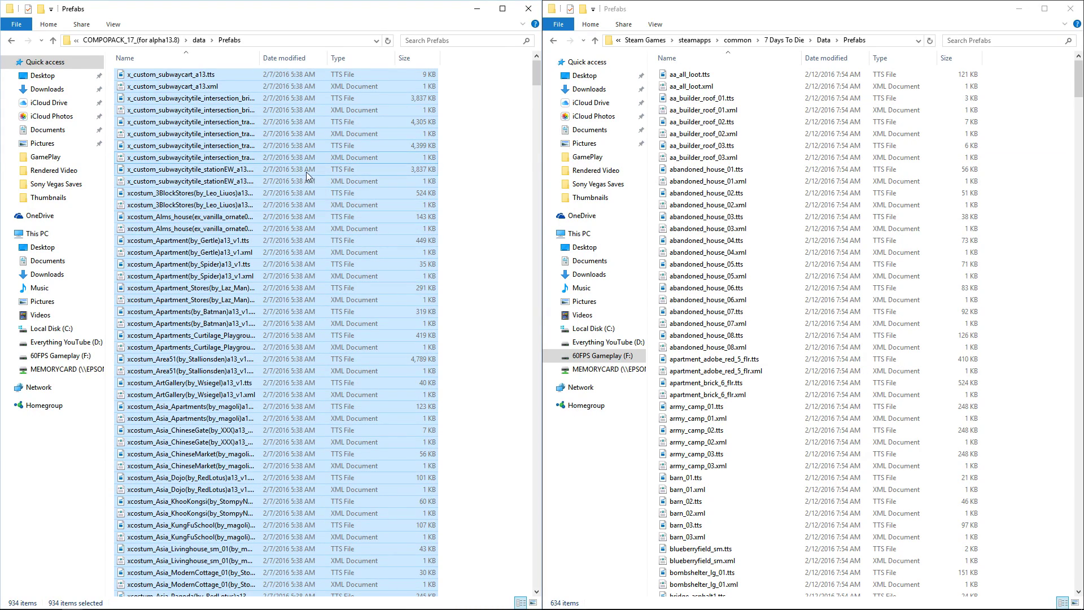
{"action": "left_click_drag", "start_coordinate": [297, 100], "coordinate": [893, 238]}
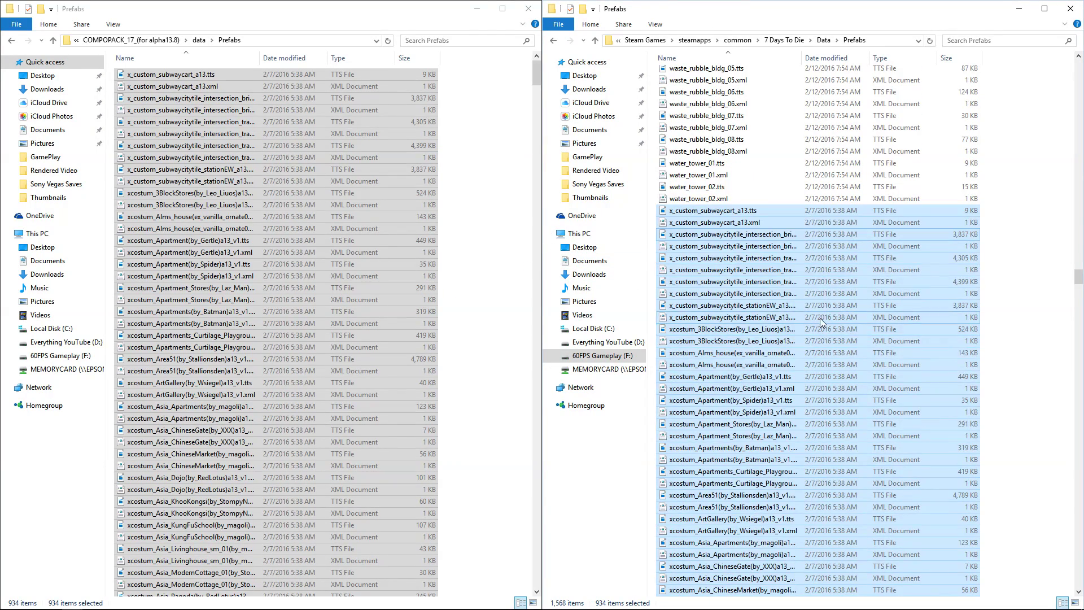
{"action": "scroll", "coordinate": [823, 322], "scroll_direction": "up", "scroll_amount": 15}
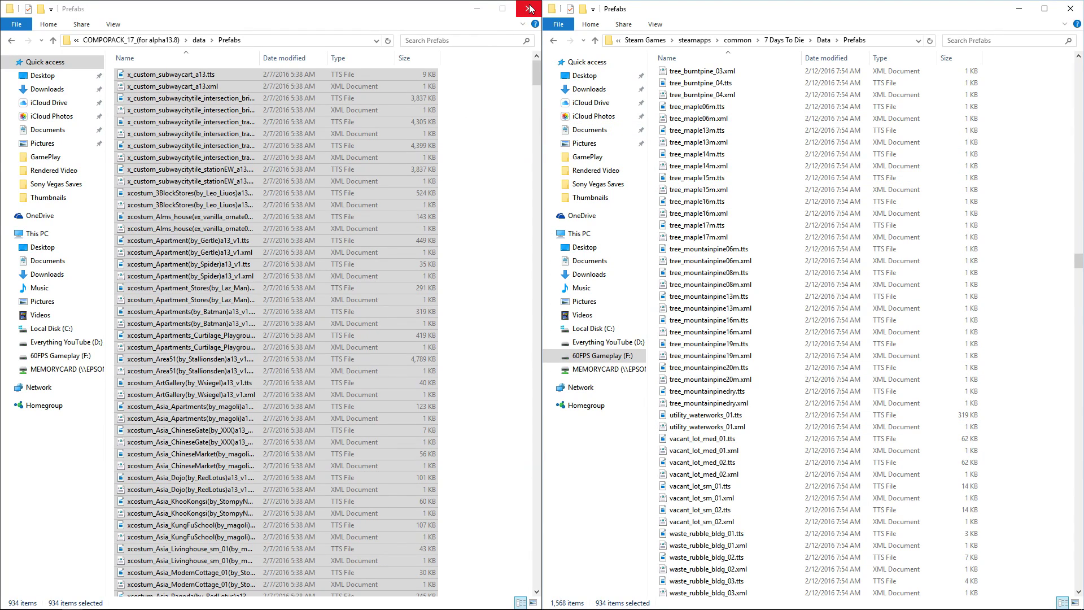
Leave both Prefabs folders and open the Compo-Pack's data\Config folder and the game's Data\Config folder
{"action": "left_click", "coordinate": [11, 40]}
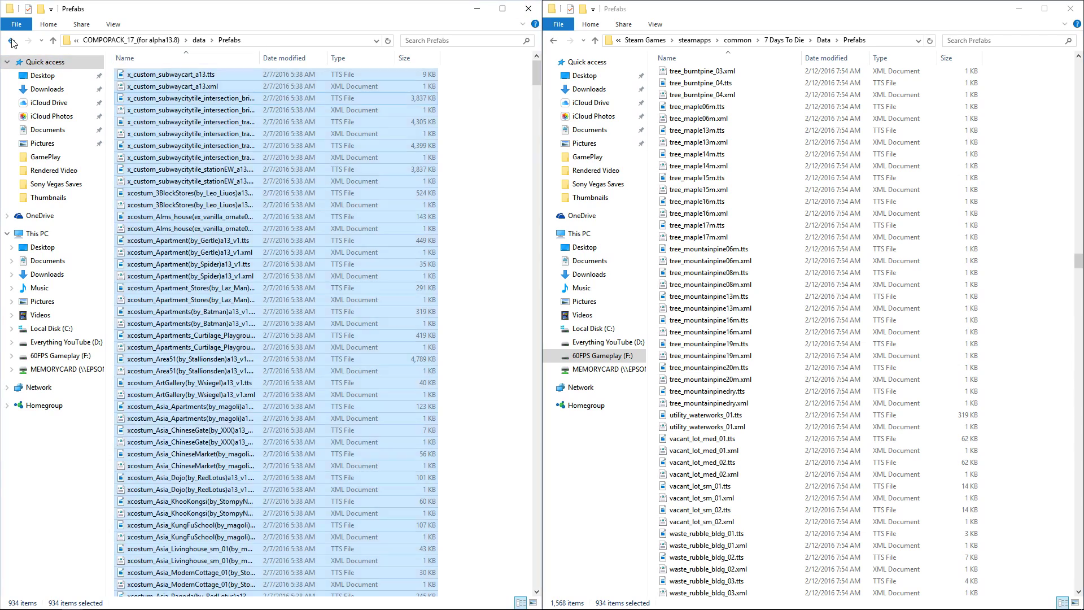
{"action": "left_click", "coordinate": [555, 42]}
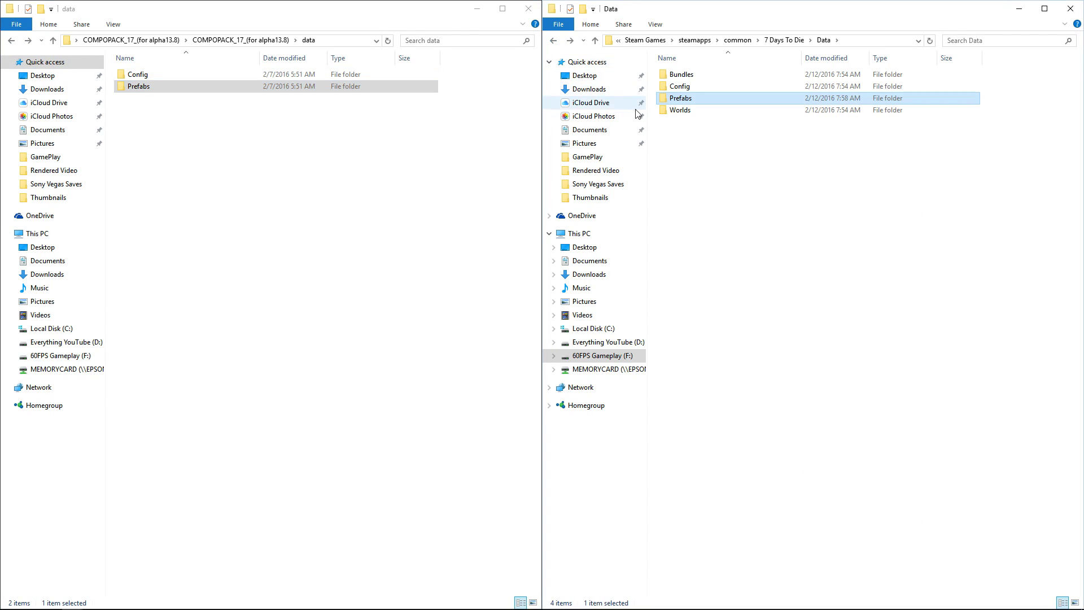
{"action": "left_click", "coordinate": [696, 91]}
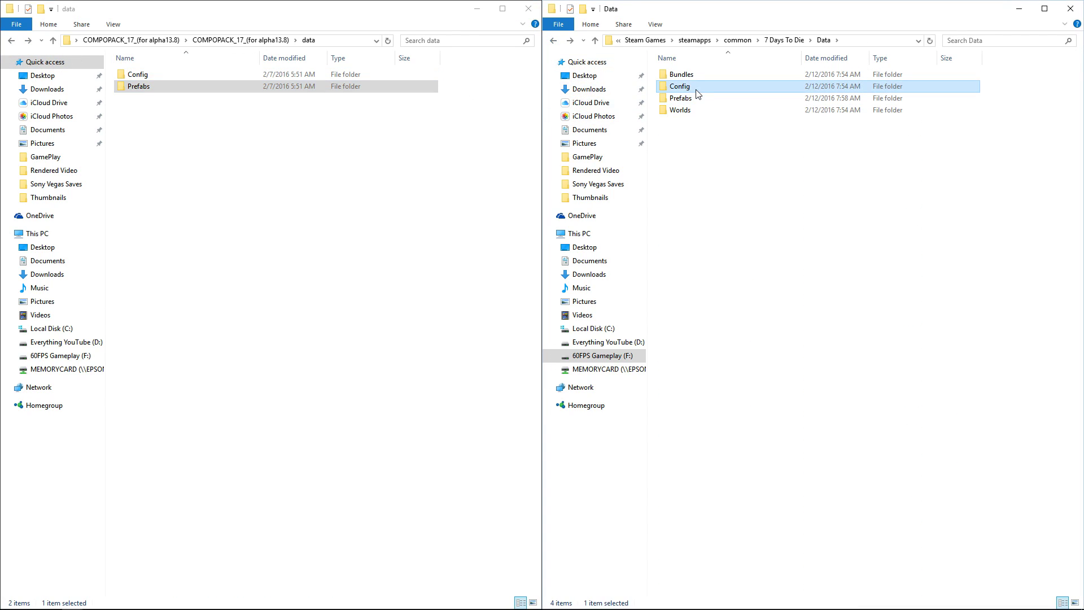
{"action": "left_click", "coordinate": [199, 74]}
{"action": "double_click", "coordinate": [162, 76]}
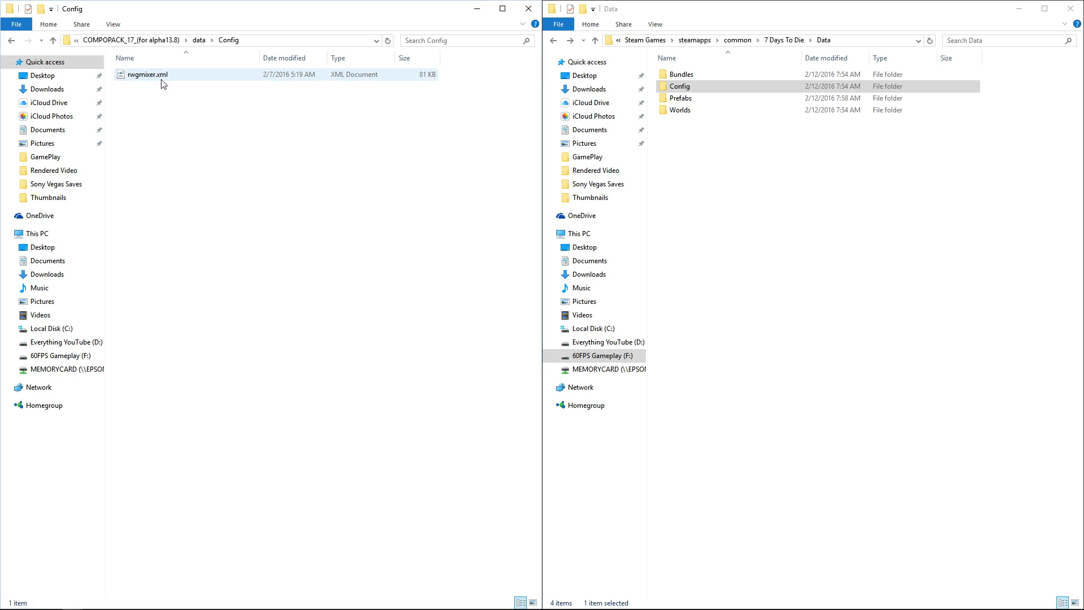
{"action": "left_click", "coordinate": [709, 90]}
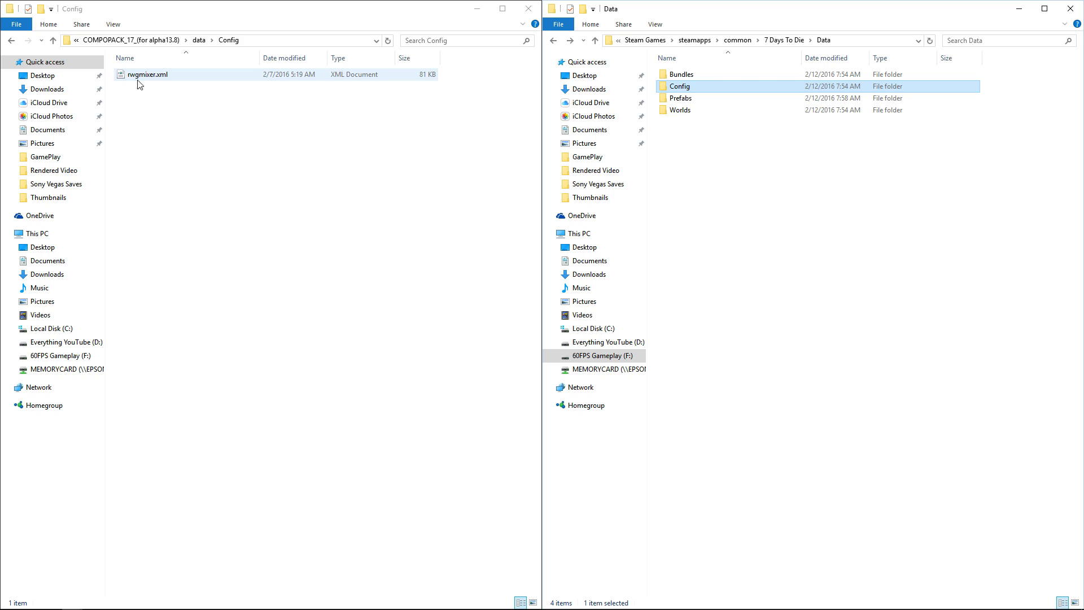
{"action": "double_click", "coordinate": [703, 86]}
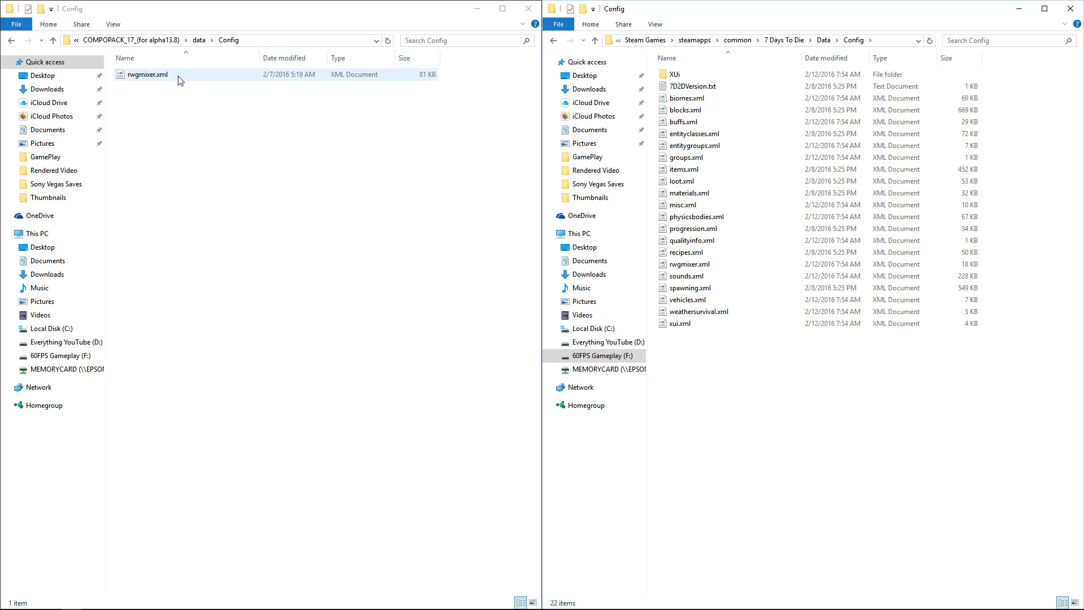
Copy the Compo-Pack's rwgmixer.xml into the game's Config folder, replacing the existing file, and close the Compo-Pack folder window
{"action": "left_click", "coordinate": [706, 264]}
{"action": "left_click", "coordinate": [194, 81]}
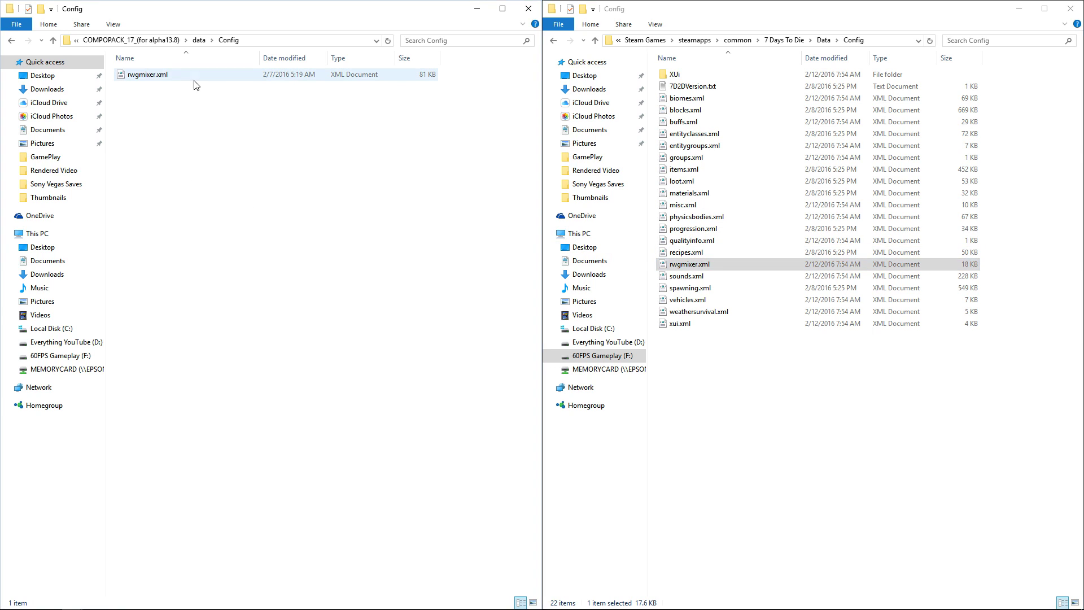
{"action": "left_click_drag", "start_coordinate": [195, 83], "coordinate": [325, 114]}
{"action": "left_click_drag", "start_coordinate": [242, 80], "coordinate": [711, 478]}
{"action": "left_click", "coordinate": [506, 219]}
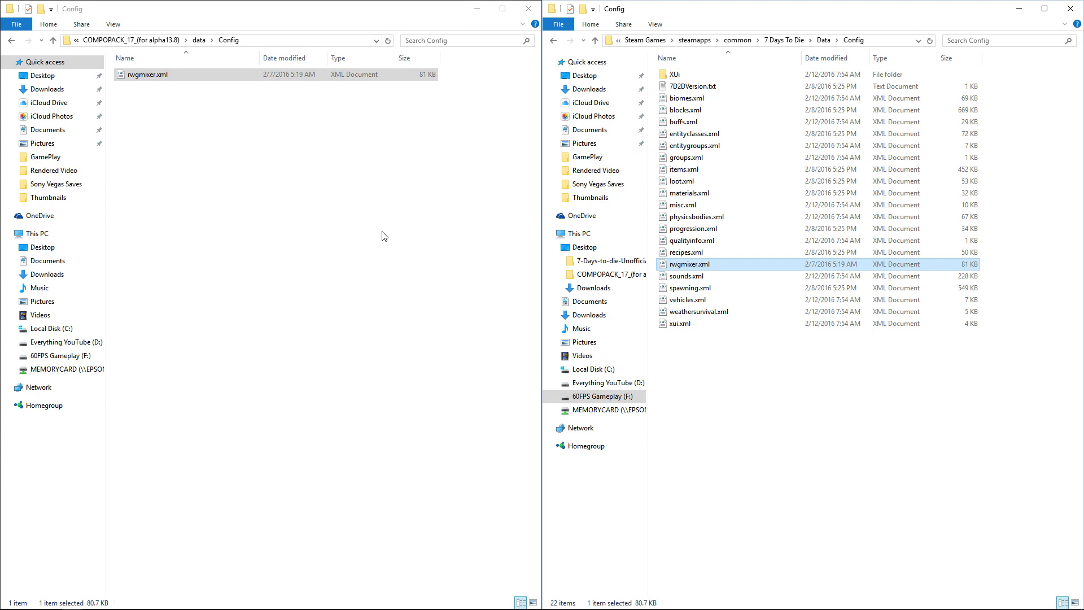
{"action": "left_click", "coordinate": [527, 10]}
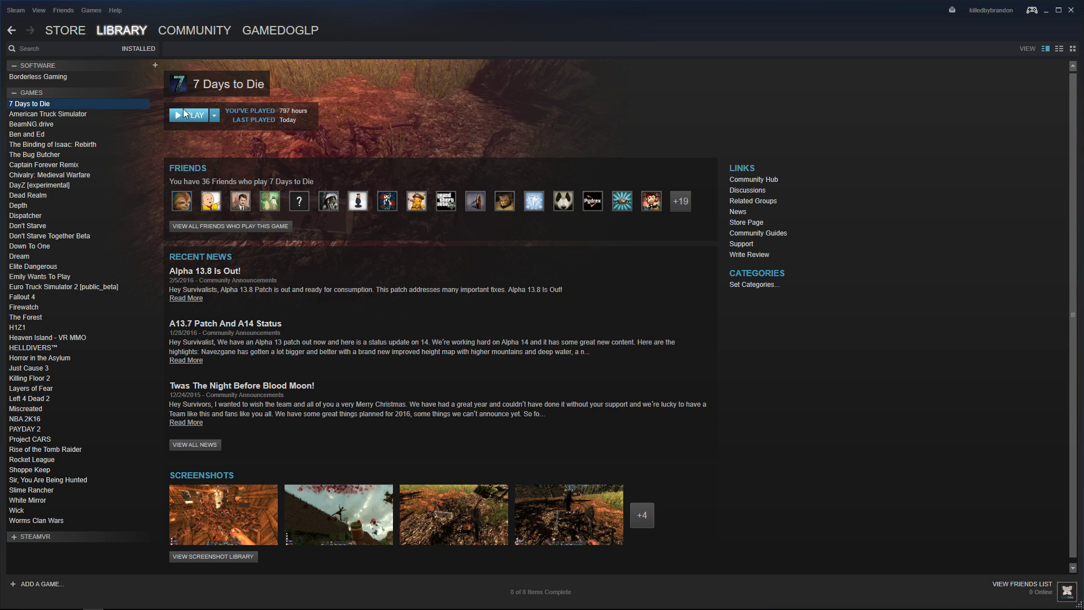
Switch to Steam and launch 7 Days to Die with the "Play 7 Days to Die" option
{"action": "left_click", "coordinate": [190, 116]}
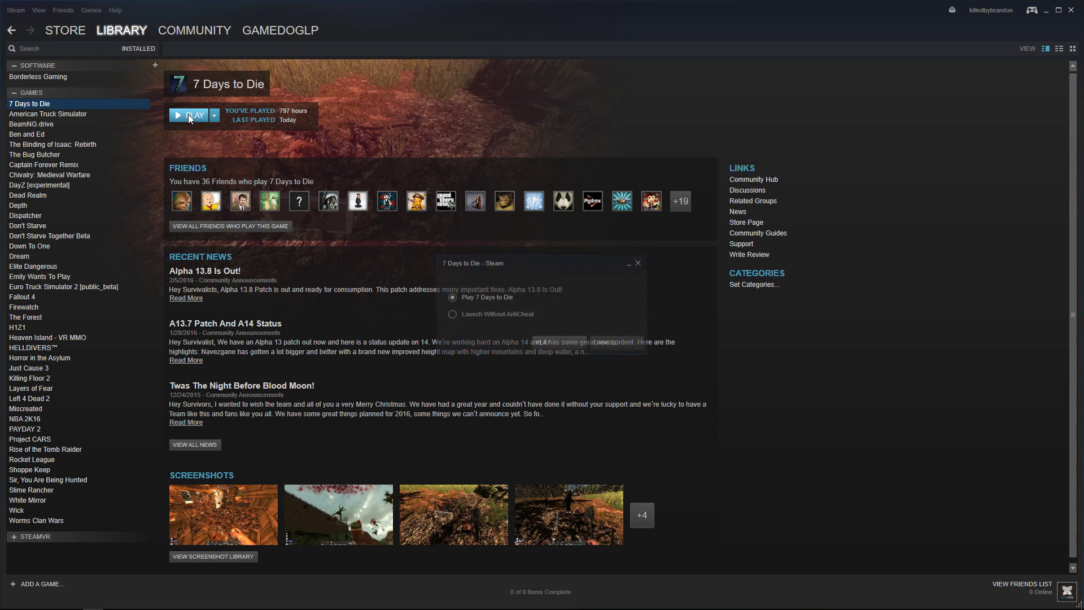
{"action": "left_click", "coordinate": [559, 342]}
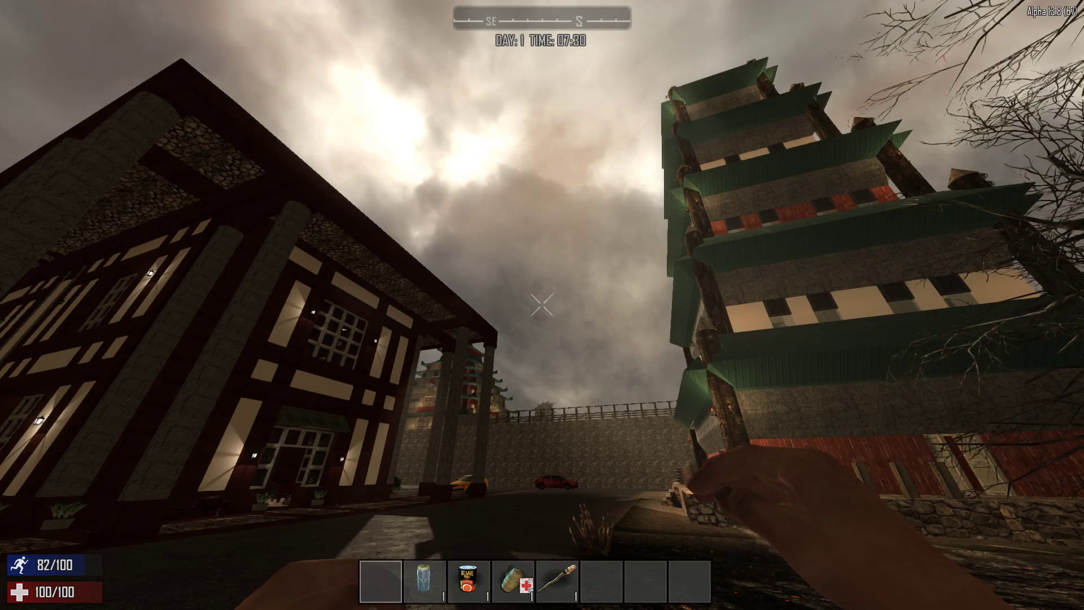
{"action": "mouse_move", "coordinate": [542, 305]}
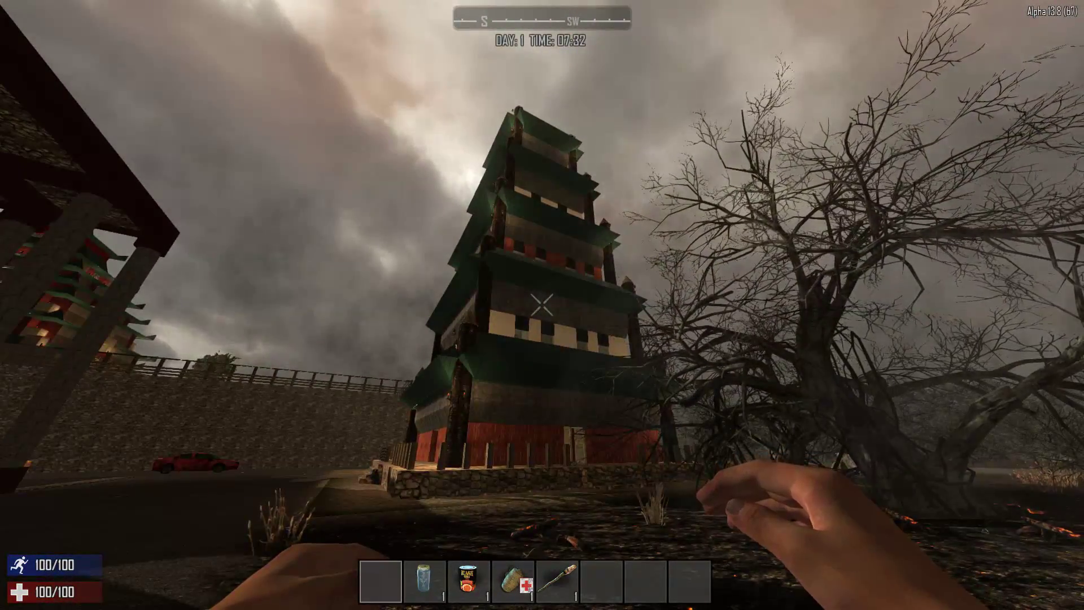
{"action": "key", "text": "w"}
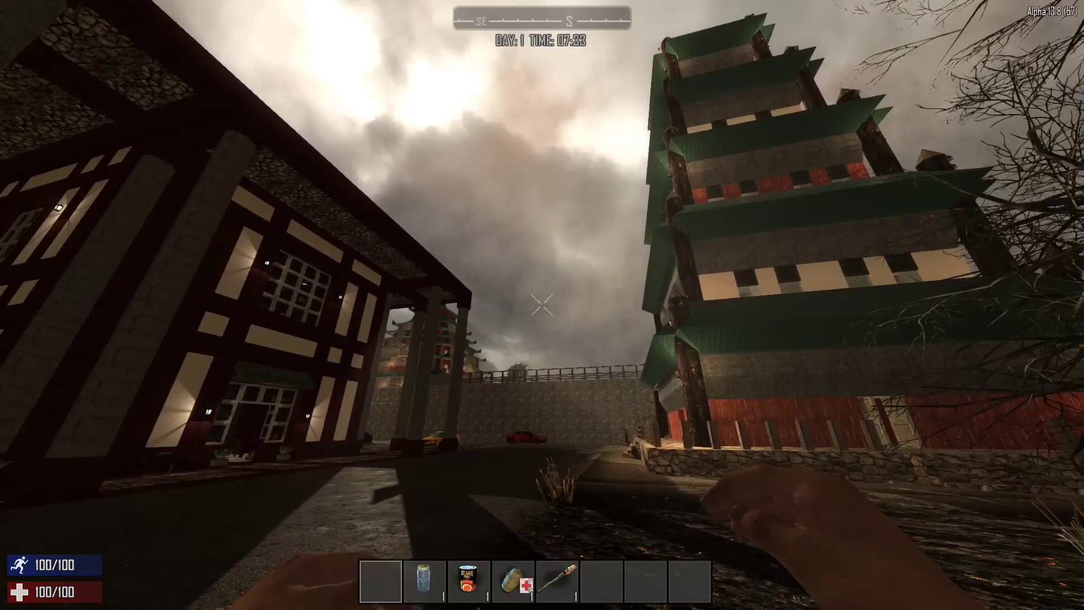